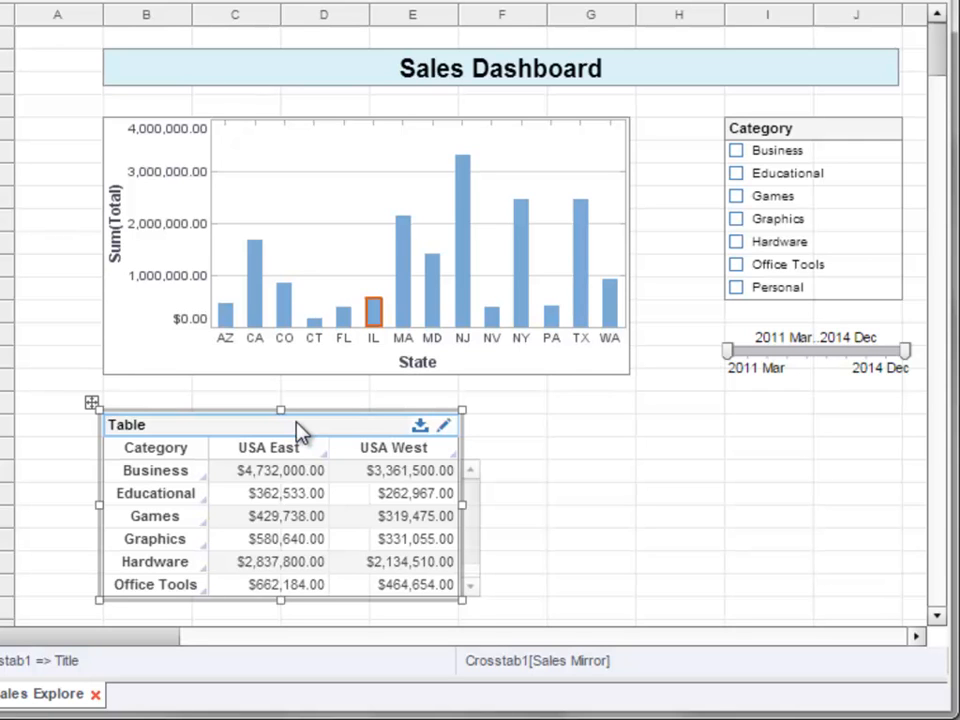
drag(300, 432, 753, 456)
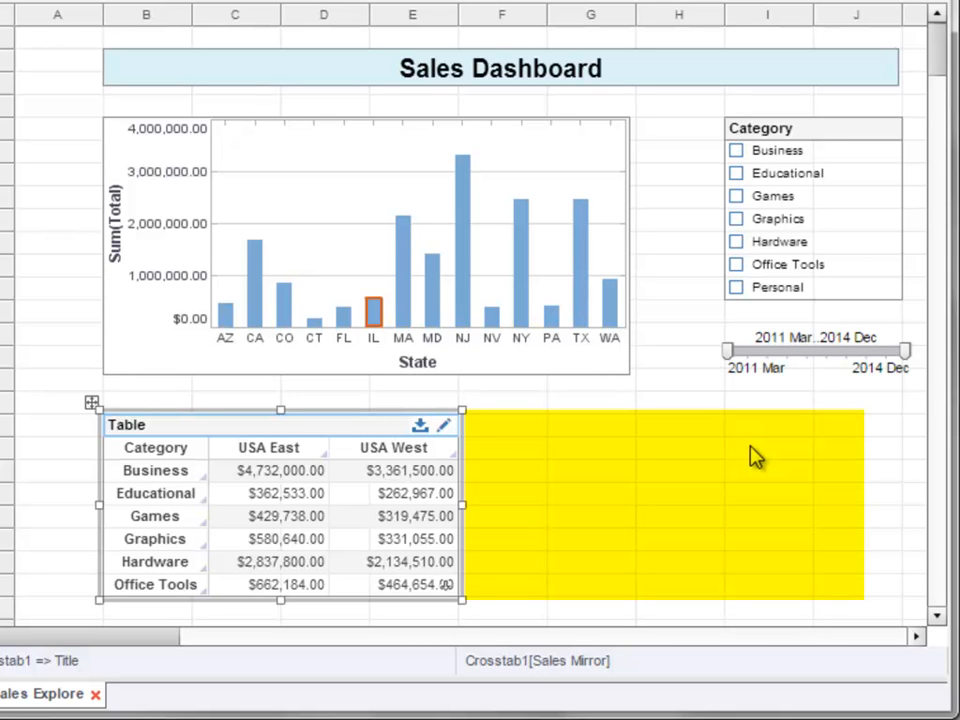
drag(755, 456, 392, 444)
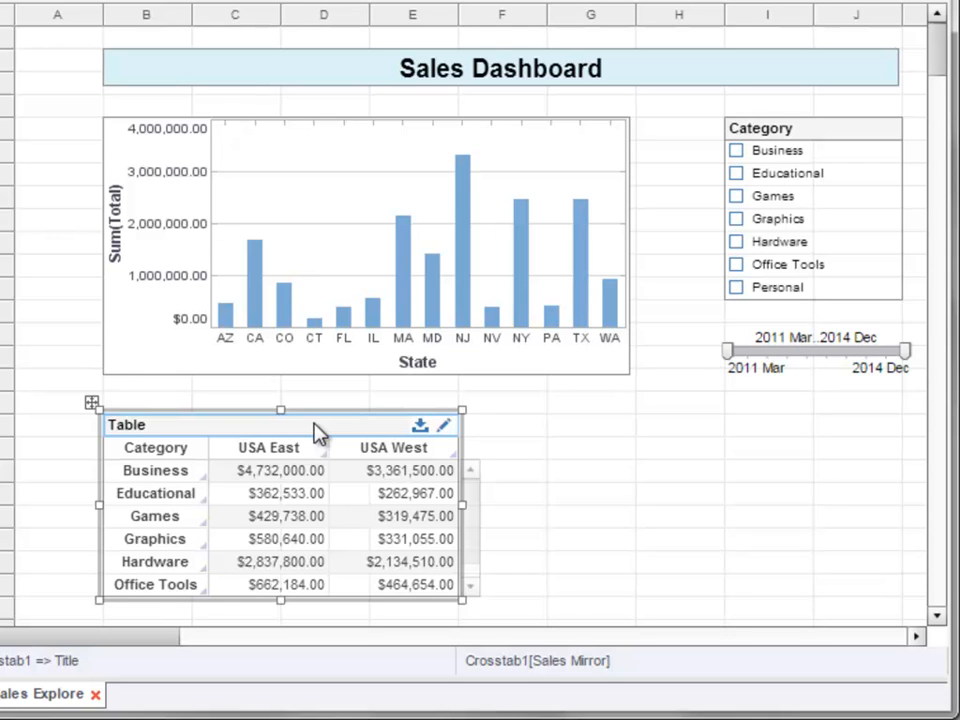
Step: Add the Date dimension below Region in the crosstab's column headers, grouped by Year, and apply the change
click(443, 430)
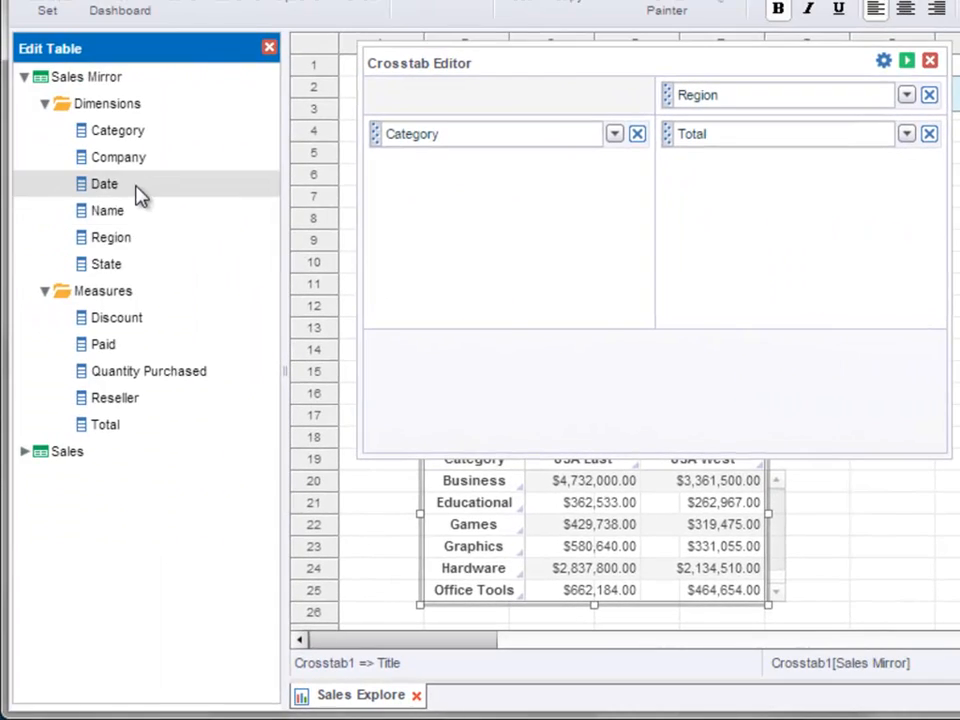
drag(140, 196, 724, 122)
click(752, 136)
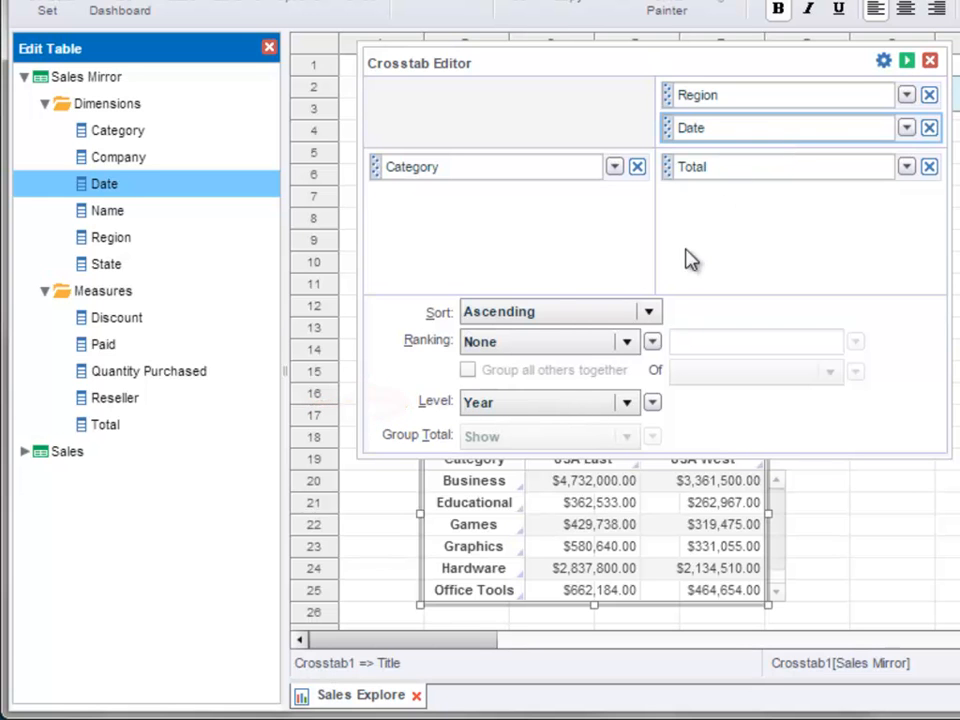
click(907, 62)
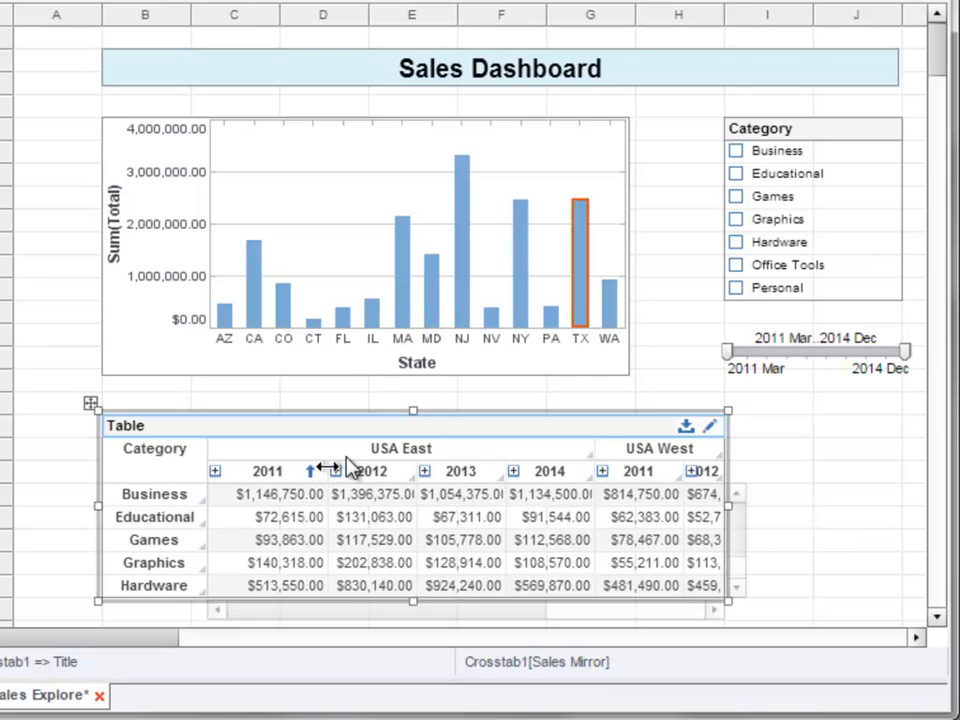
Step: Remove the Date dimension from the crosstab's column headers and narrow the table to fit the two region columns
click(710, 428)
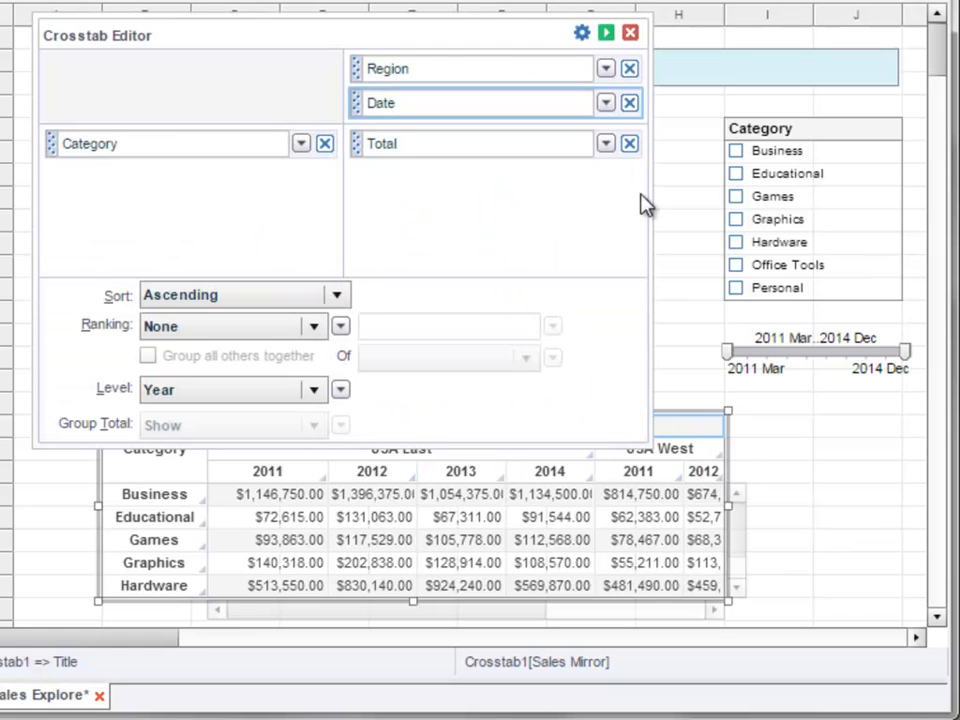
click(629, 104)
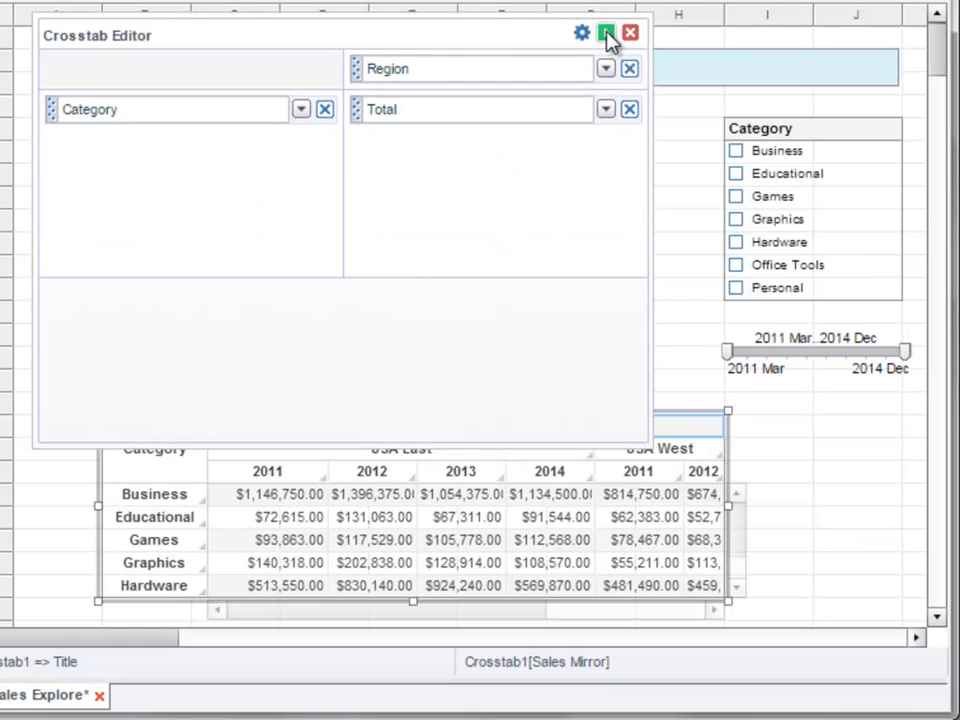
click(609, 37)
drag(729, 506, 465, 523)
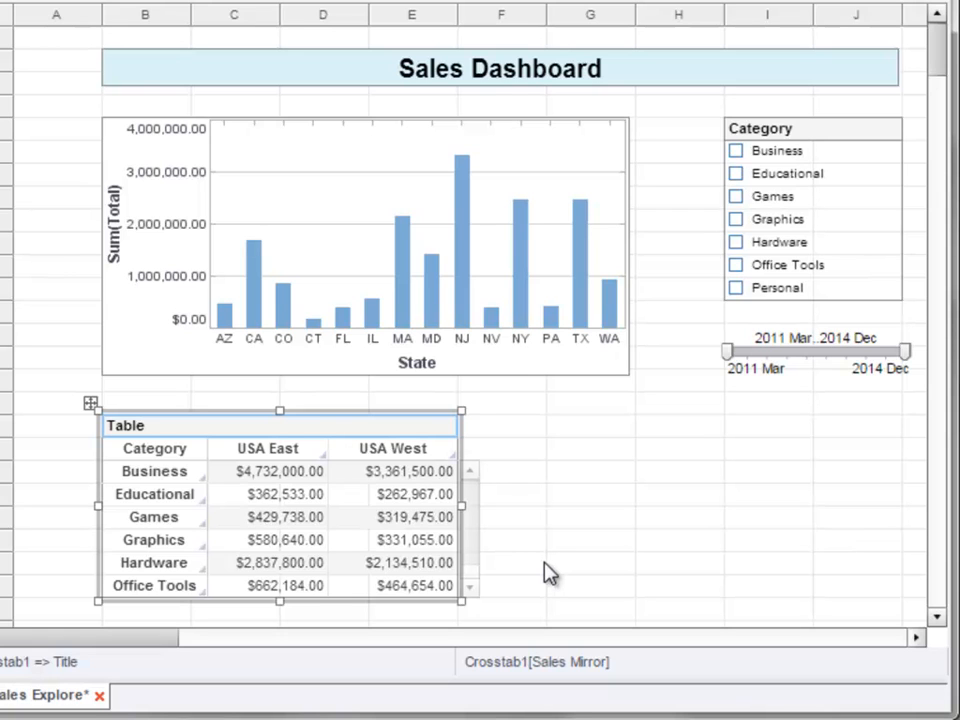
Step: Convert the crosstab to a freehand table and check the commands available for its Educational cell
right_click(318, 431)
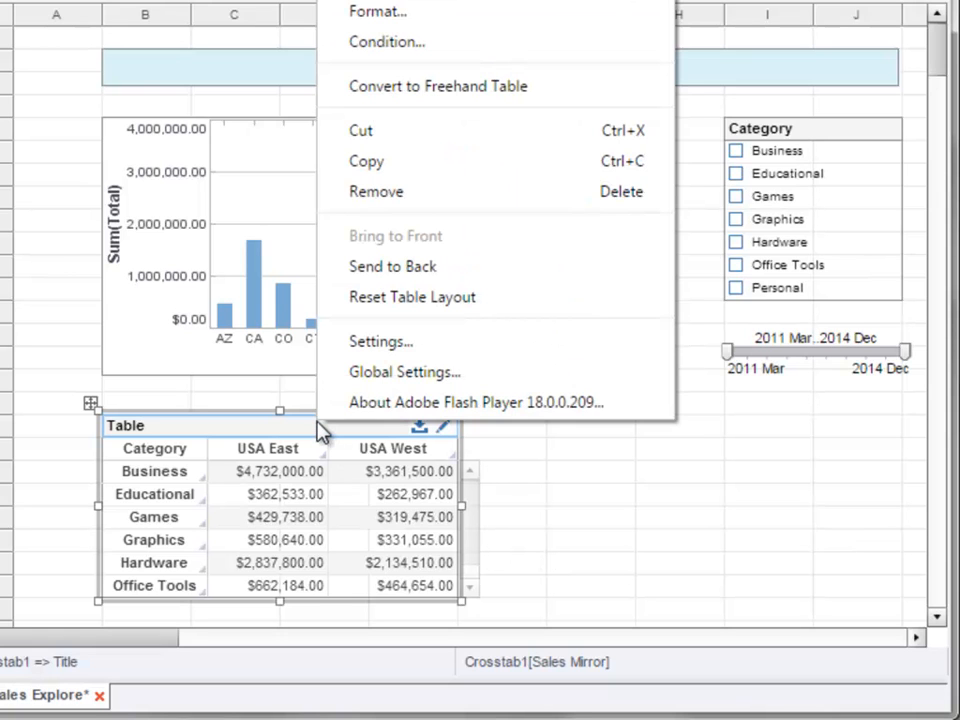
click(560, 94)
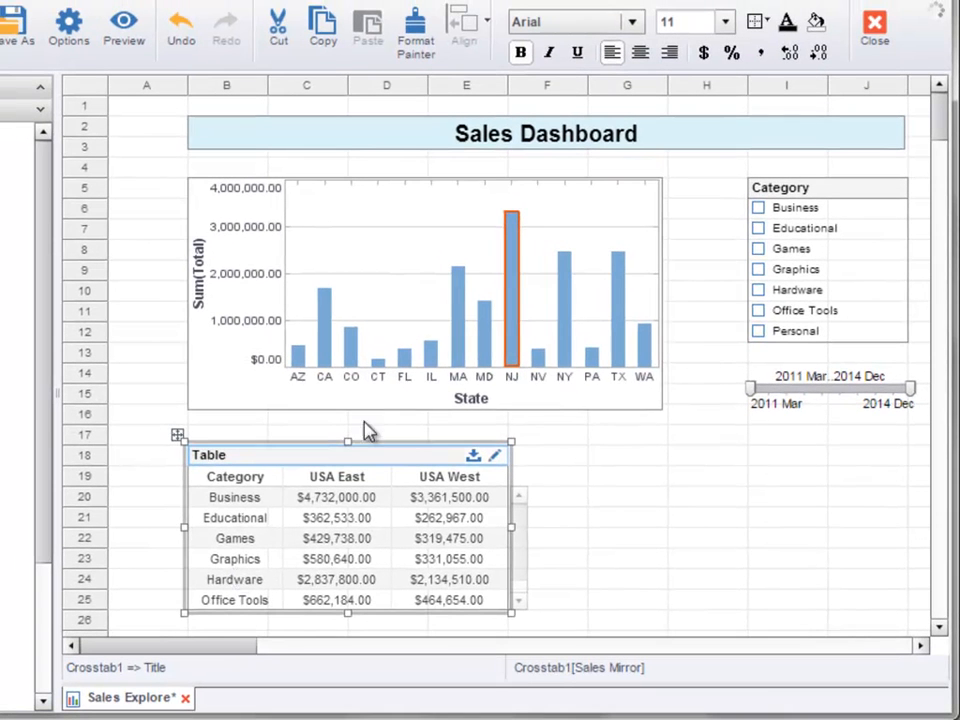
click(238, 525)
right_click(238, 526)
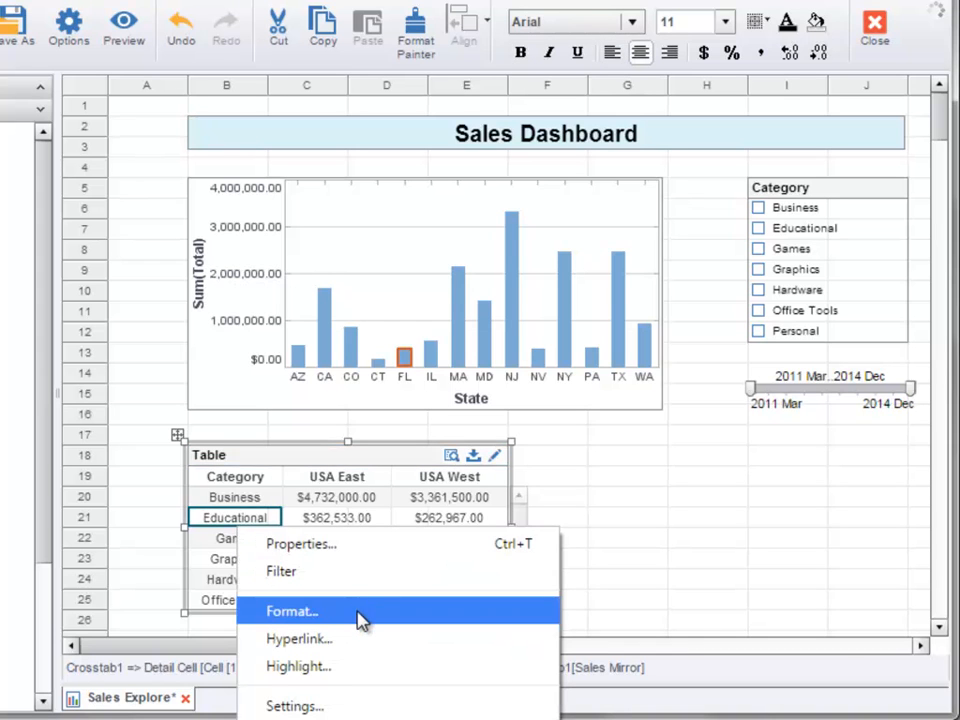
click(617, 440)
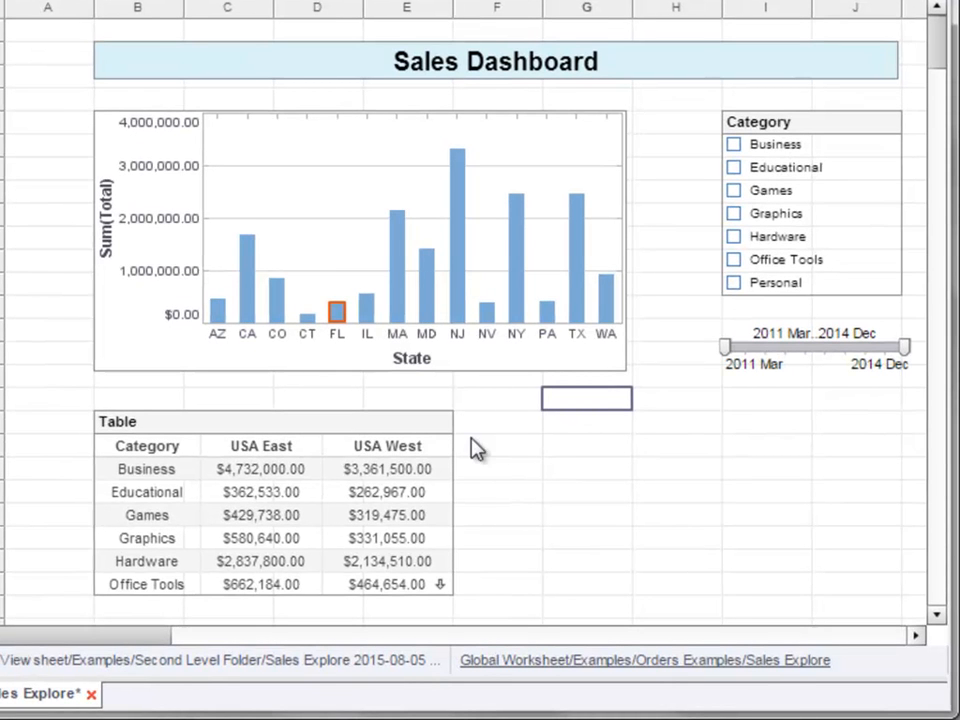
Step: Open the freehand table for editing and examine the Category, Region and Total cell bindings, including the aggregate options for Total
mouse_move(439, 425)
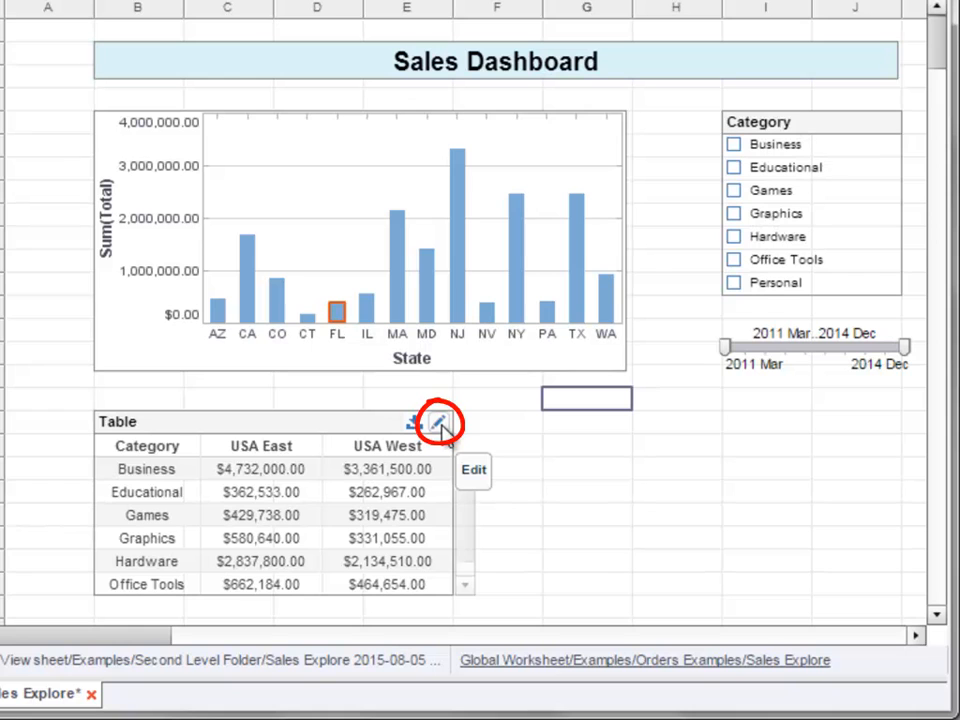
click(440, 424)
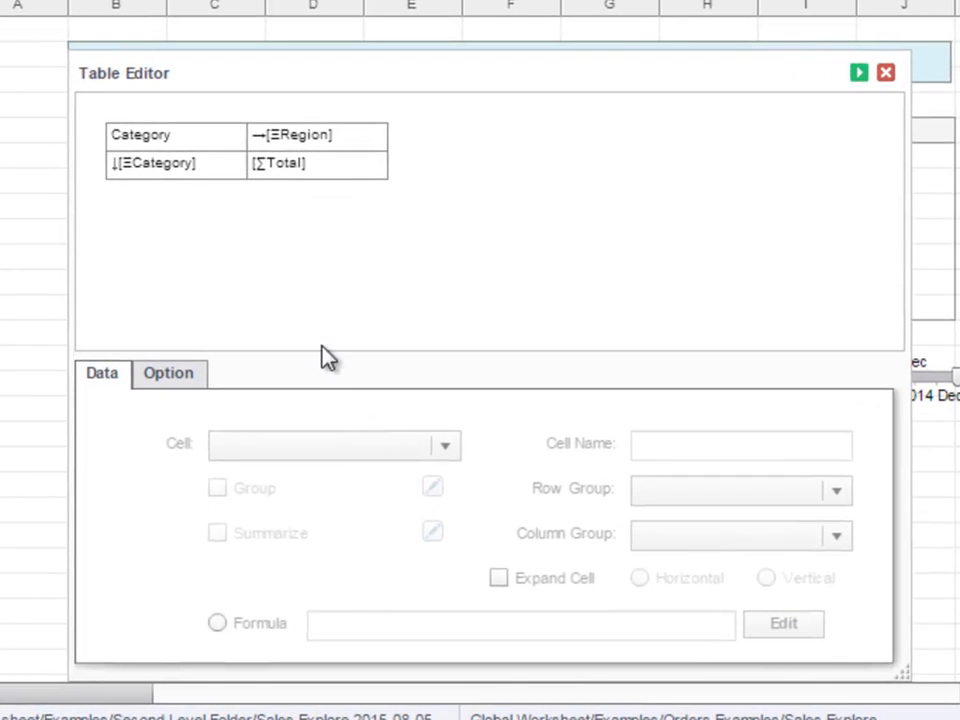
click(186, 178)
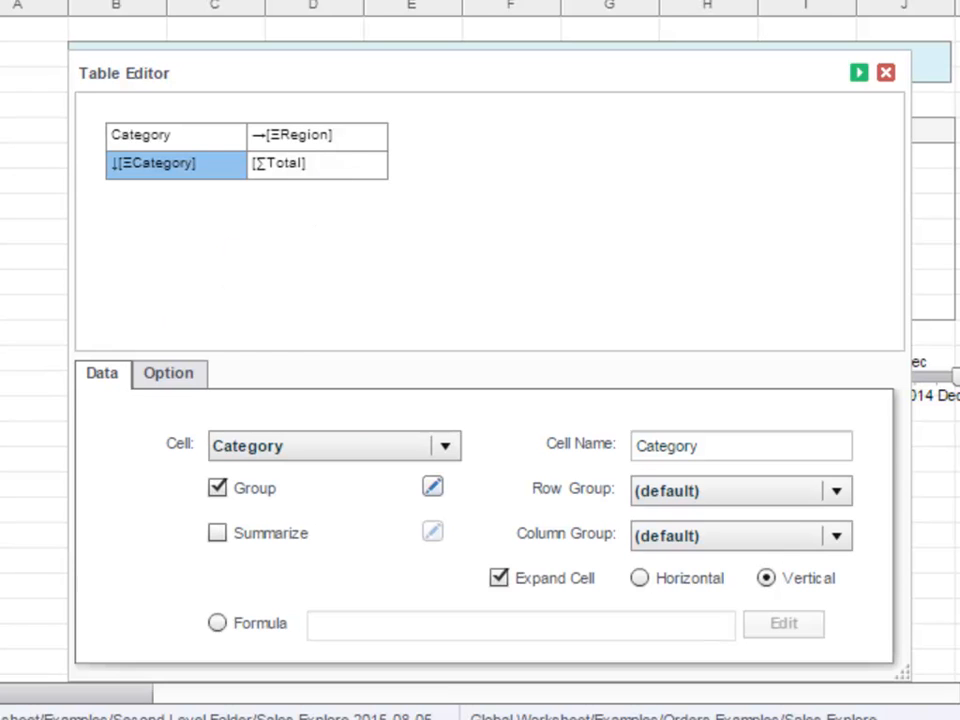
click(340, 143)
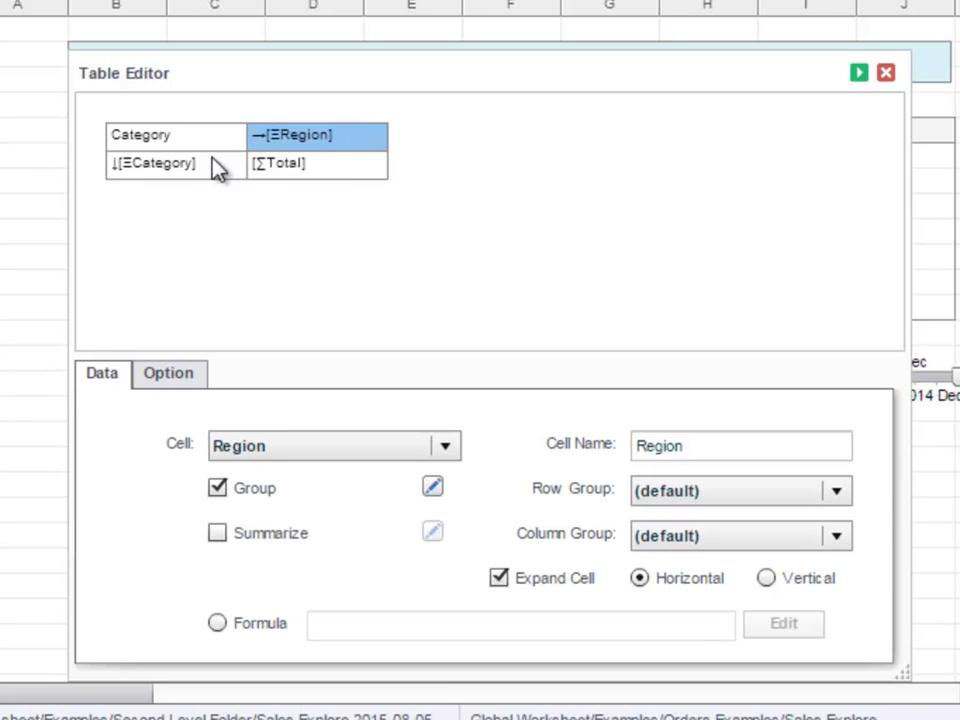
click(326, 177)
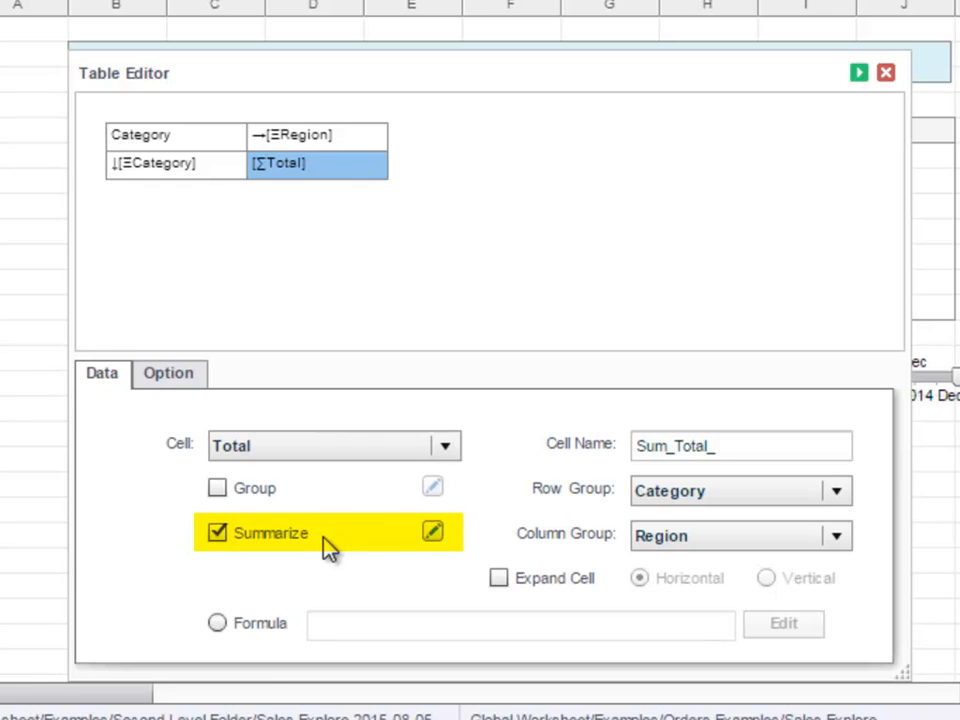
click(433, 534)
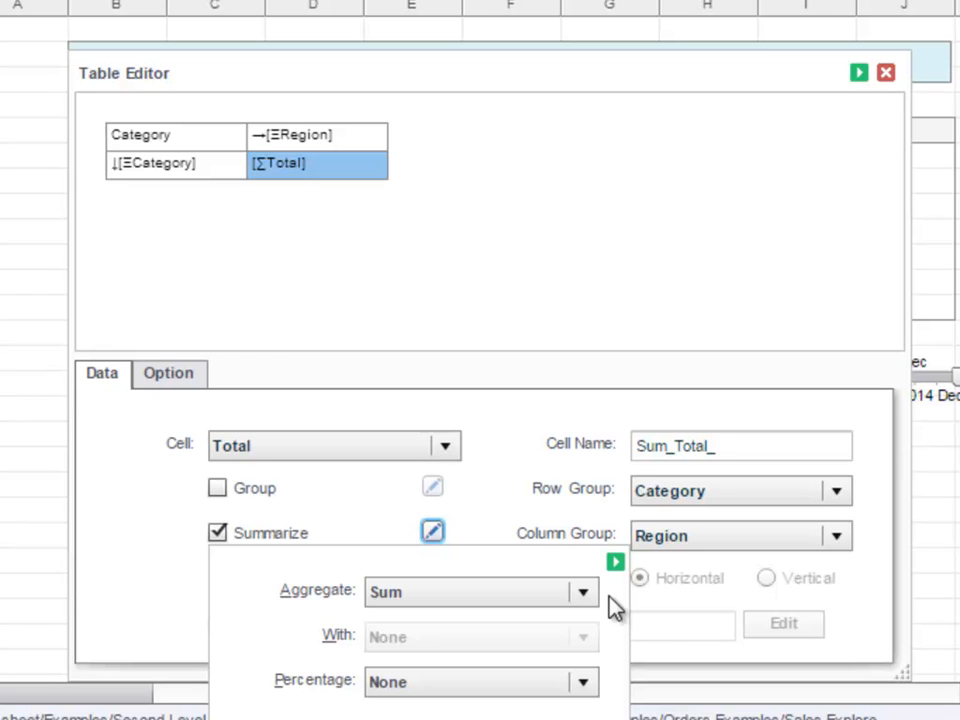
click(538, 464)
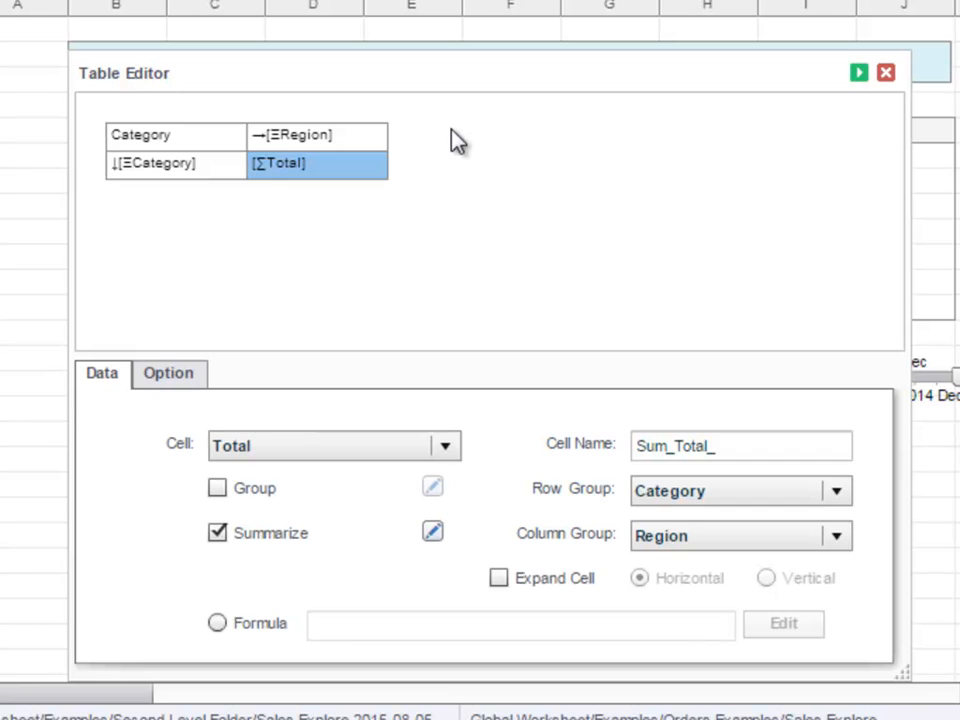
Step: Append a column after Region in the table layout and place the Date dimension in its header cell
right_click(368, 146)
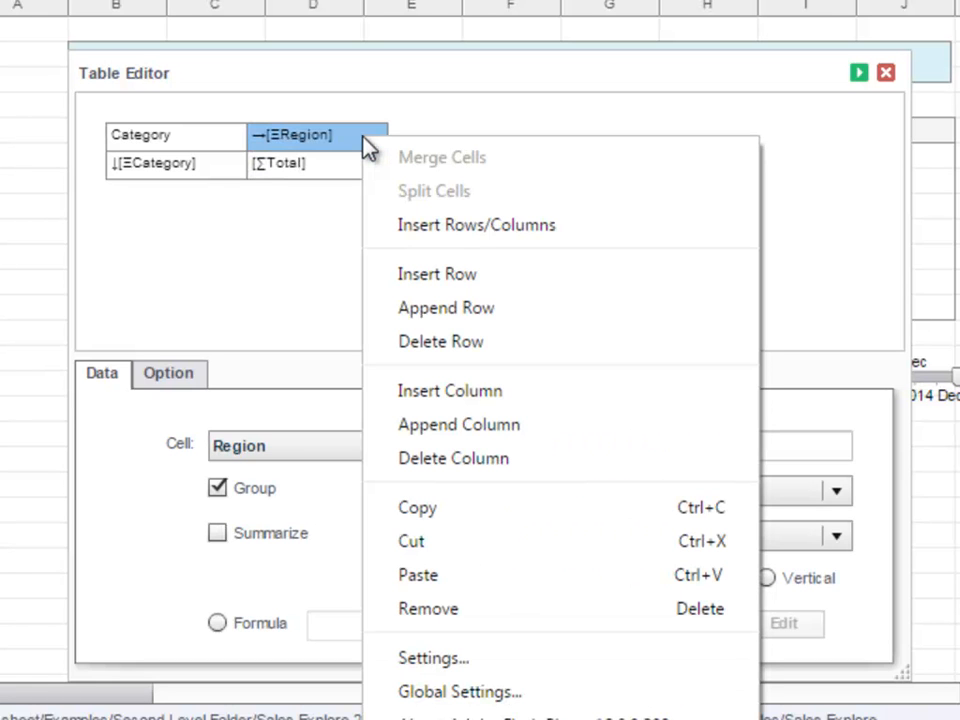
click(555, 428)
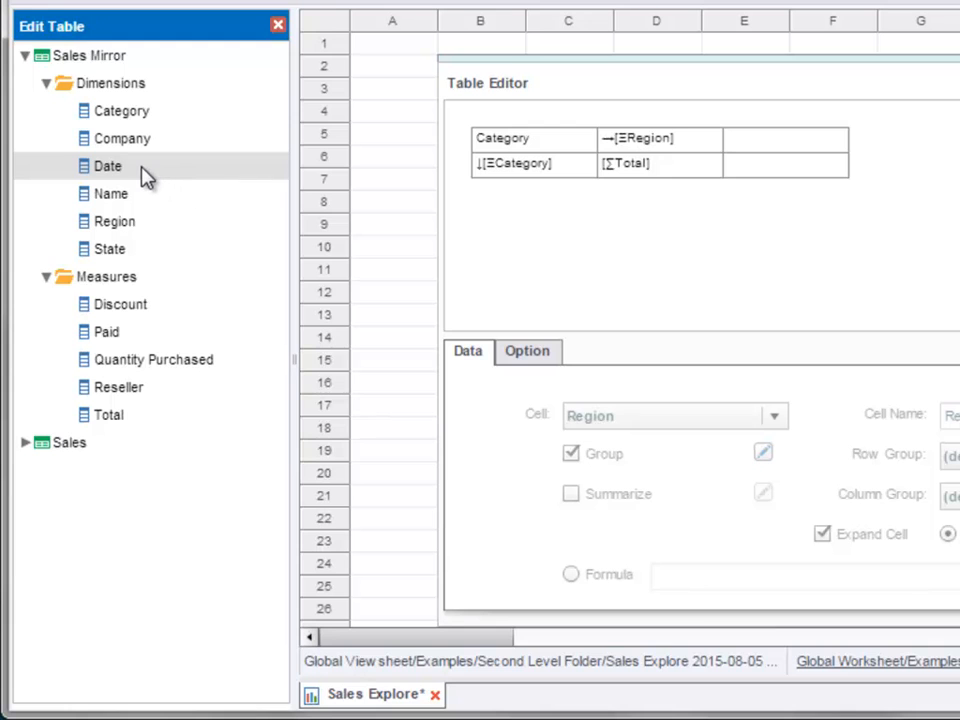
drag(145, 176, 776, 150)
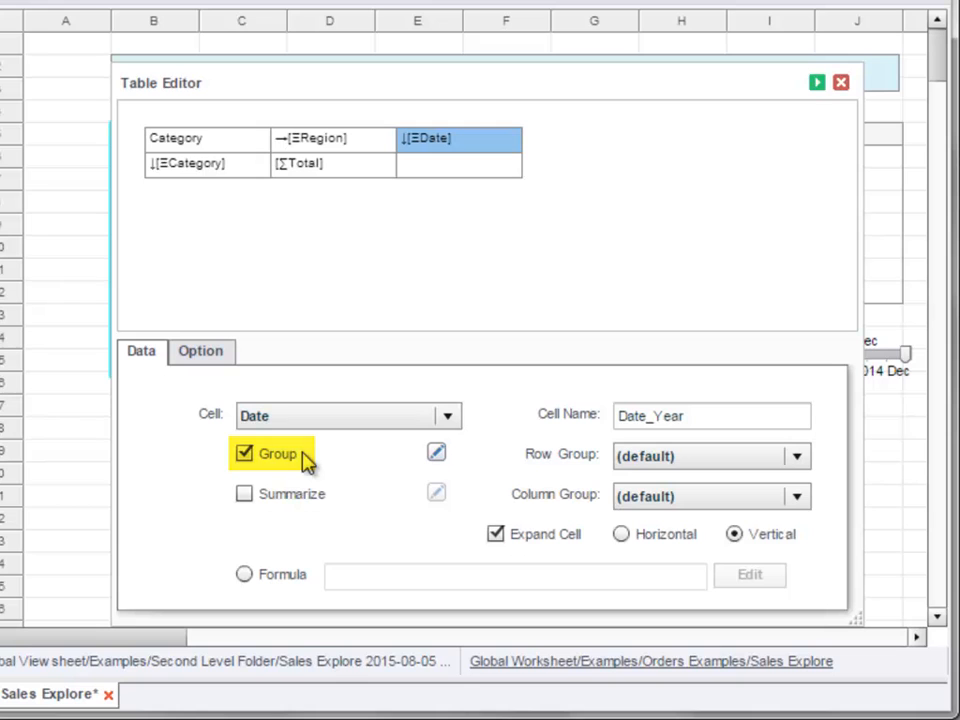
Step: Check the Date cell's grouping options, keeping the Year level, and set the cell to expand horizontally
click(436, 455)
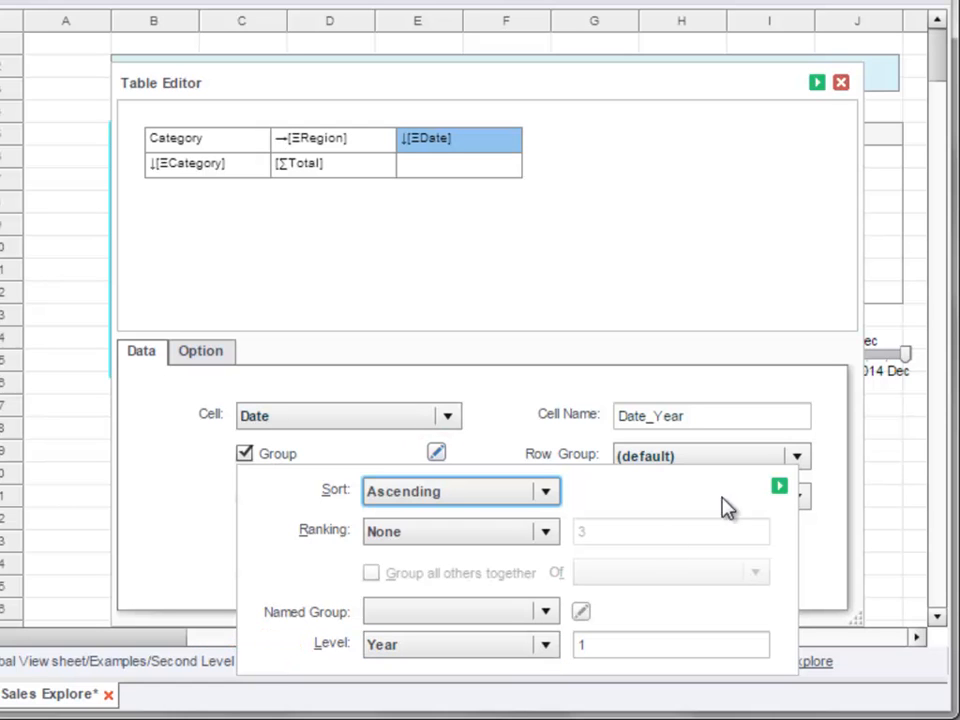
click(785, 488)
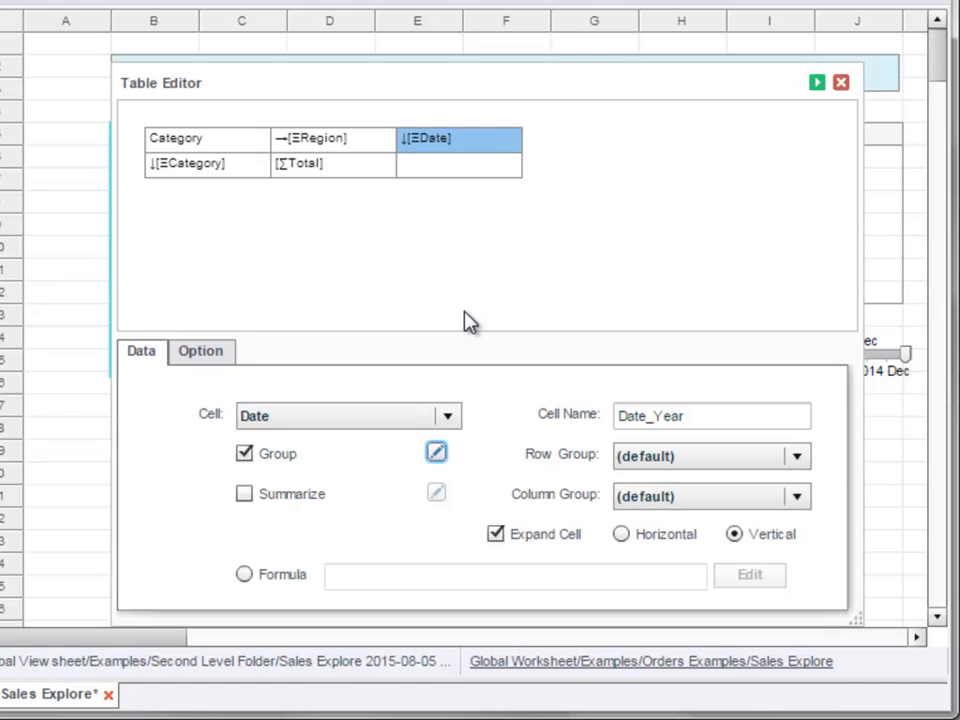
click(622, 534)
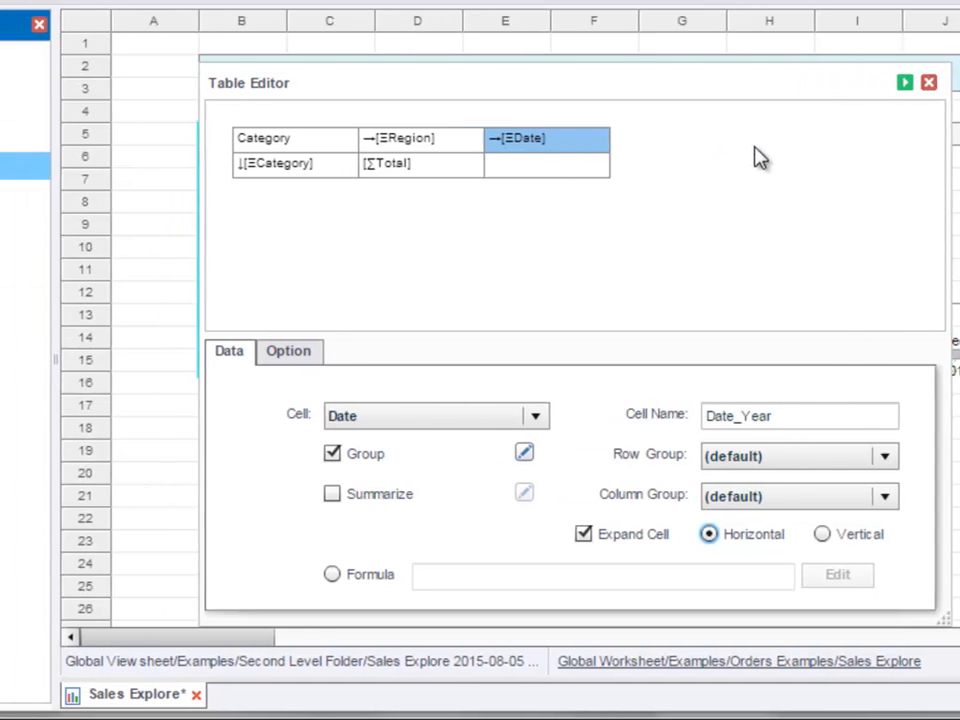
Step: Place the Total measure in the empty cell below Date, summarized by Sum, and apply the table changes
click(140, 424)
drag(140, 424, 810, 178)
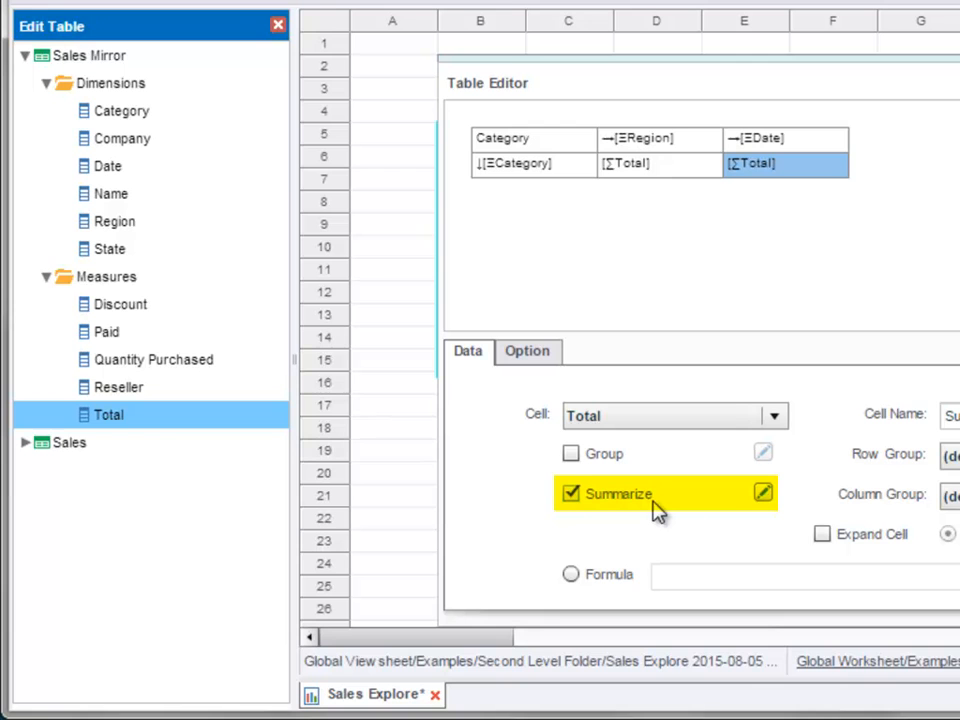
click(764, 493)
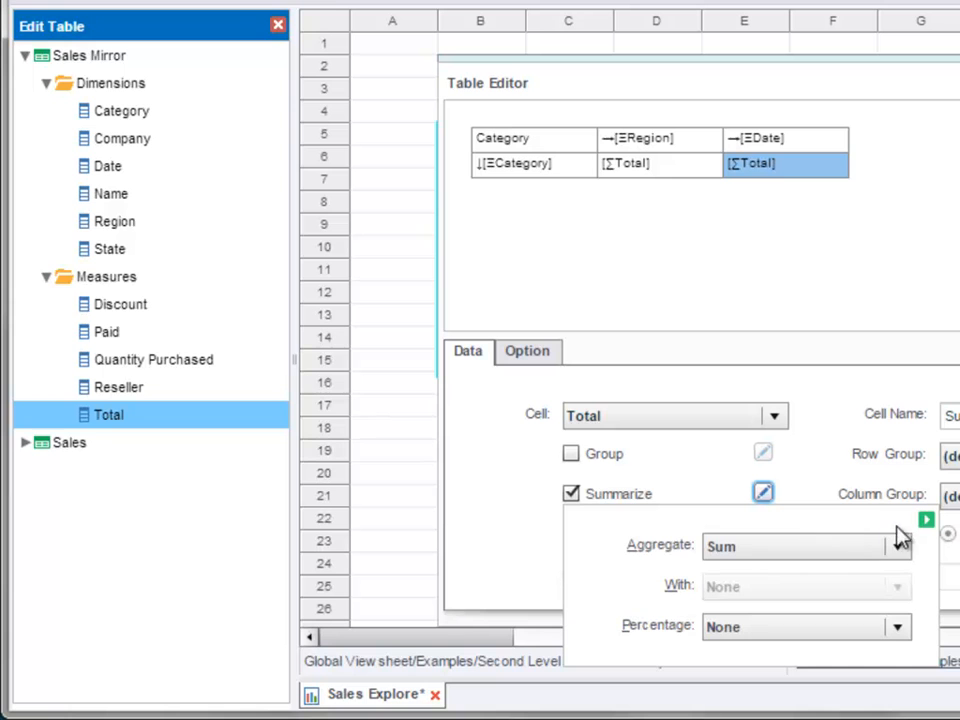
click(929, 521)
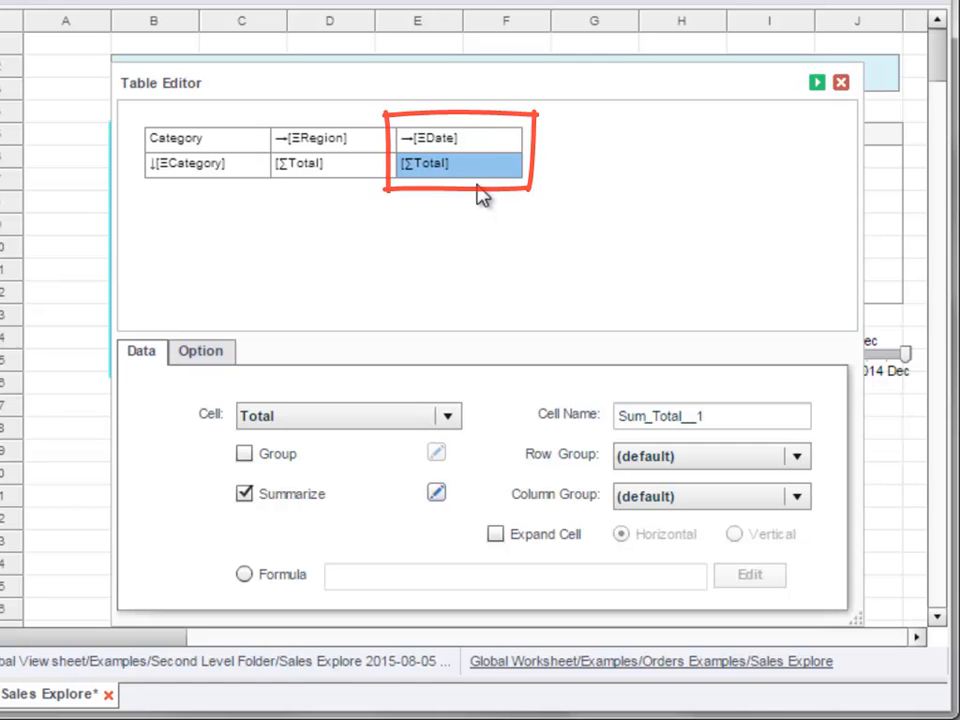
click(817, 86)
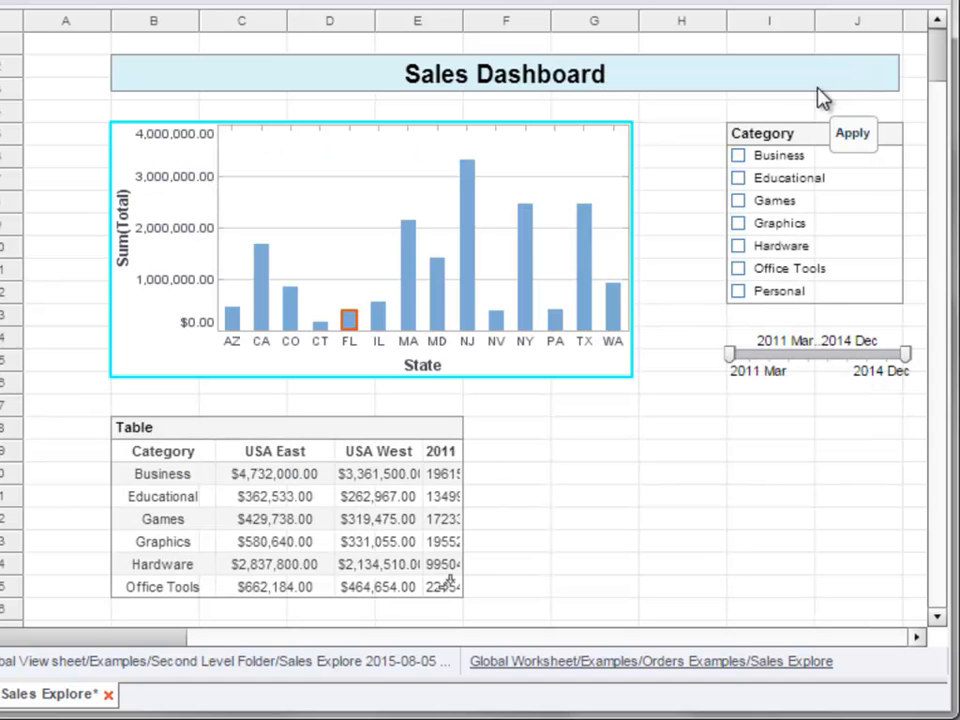
Step: Widen the table to fit the 2011 to 2014 columns and widen the USA West column to fit its values
click(611, 315)
click(385, 432)
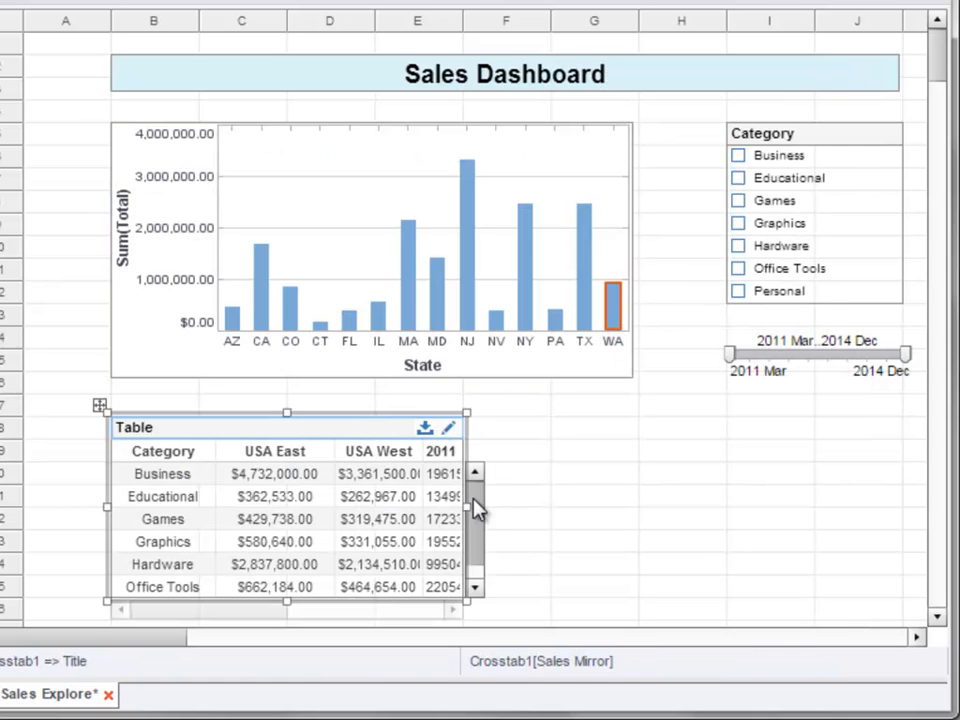
drag(469, 507, 808, 488)
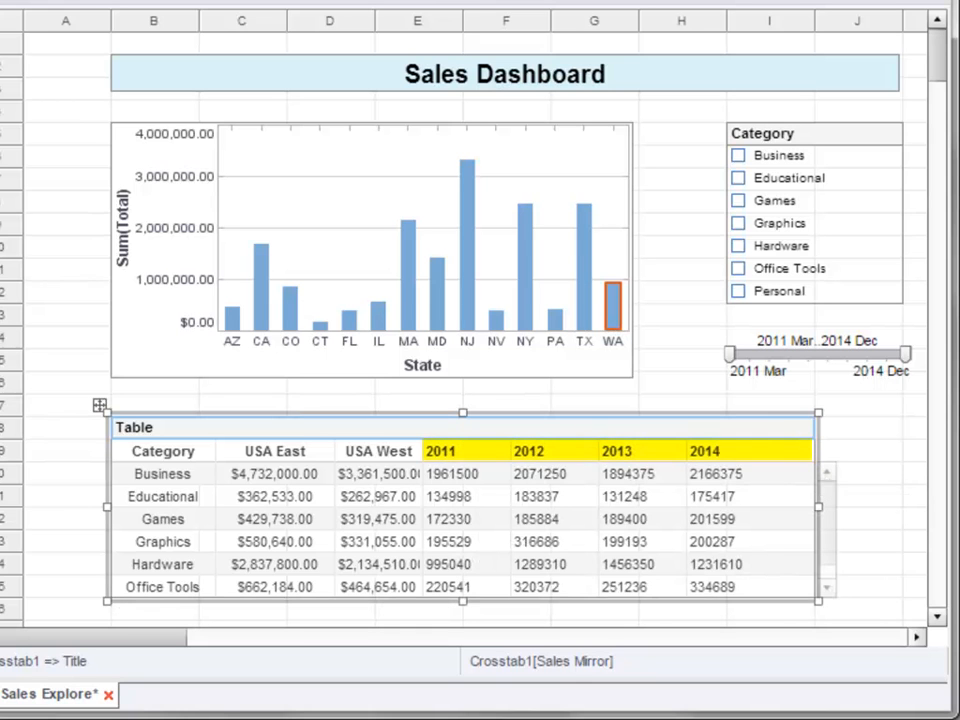
drag(428, 451, 446, 451)
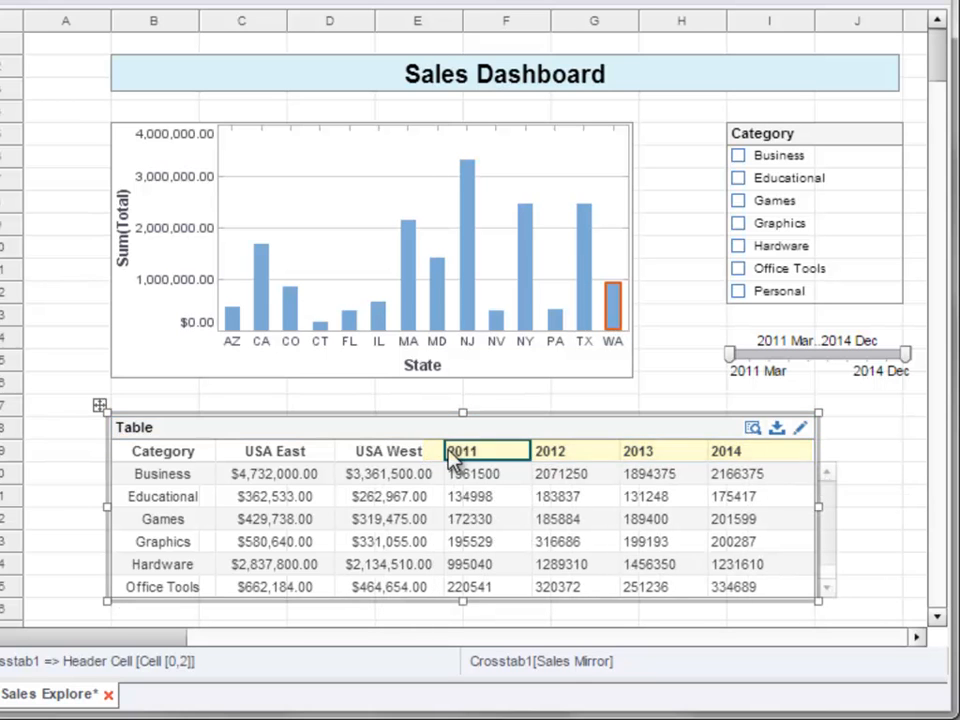
Step: Format the yearly totals under the 2011 to 2014 headers as currency
click(558, 493)
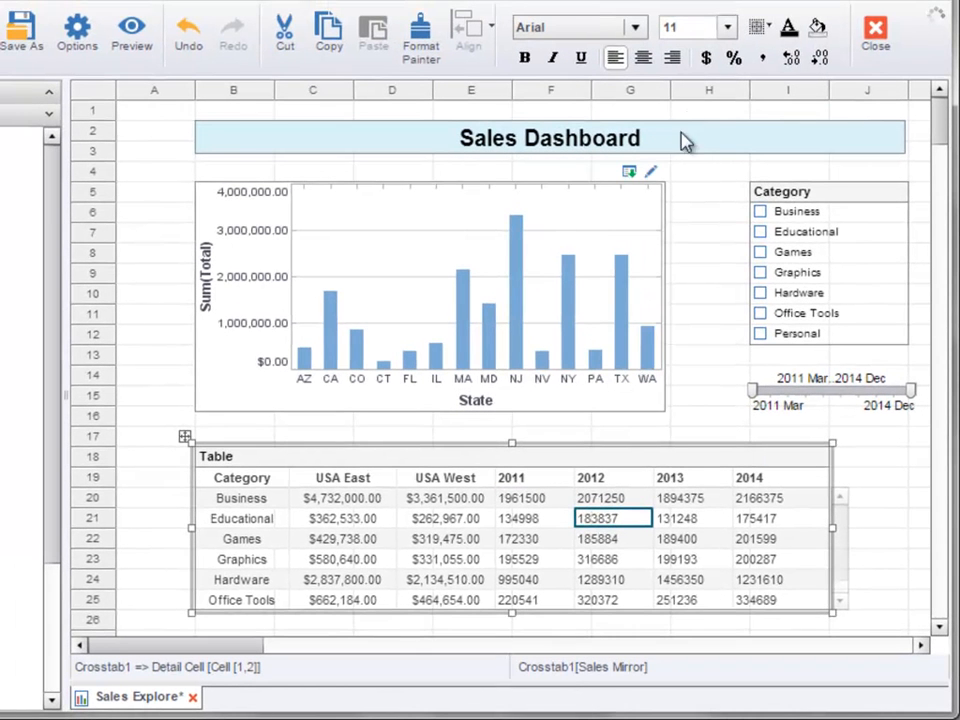
click(706, 58)
click(870, 522)
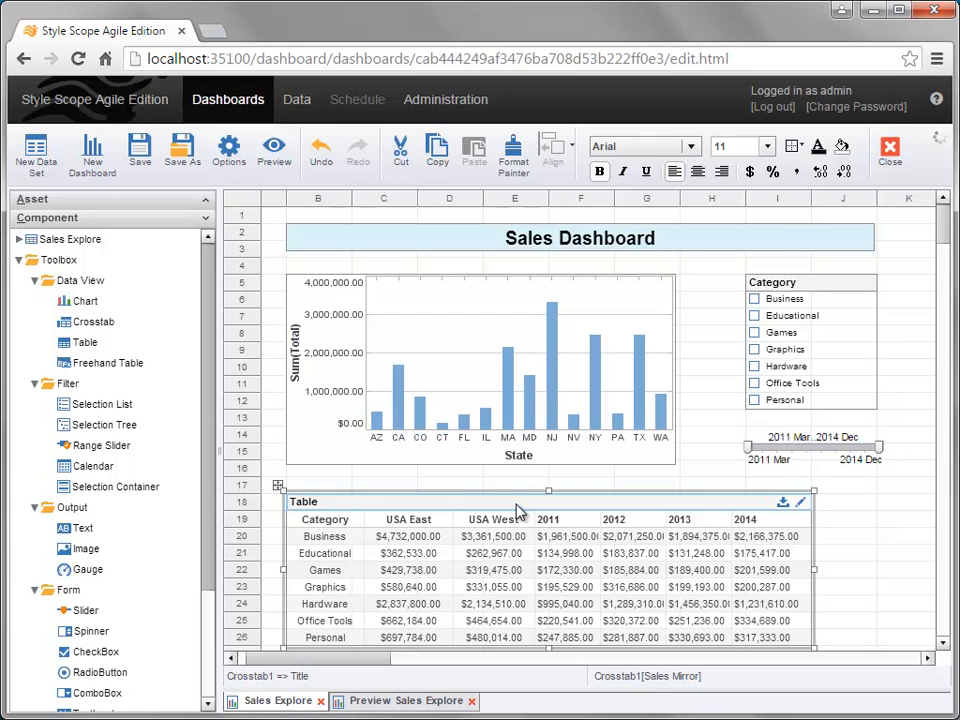
Step: Remove the existing table below the chart and add a new freehand table in its place
right_click(517, 512)
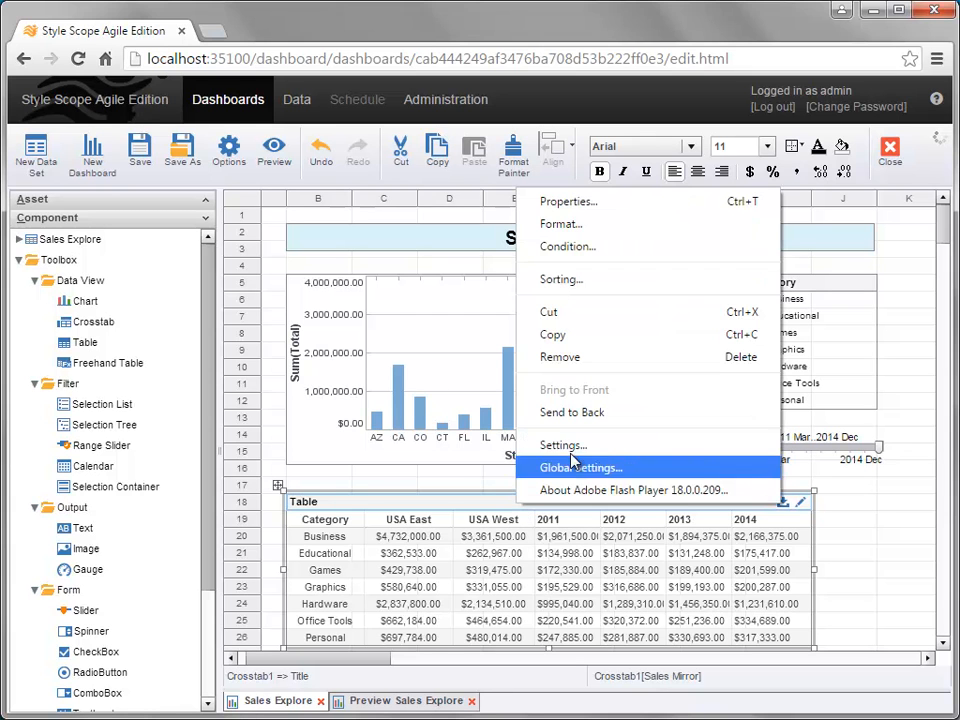
click(555, 356)
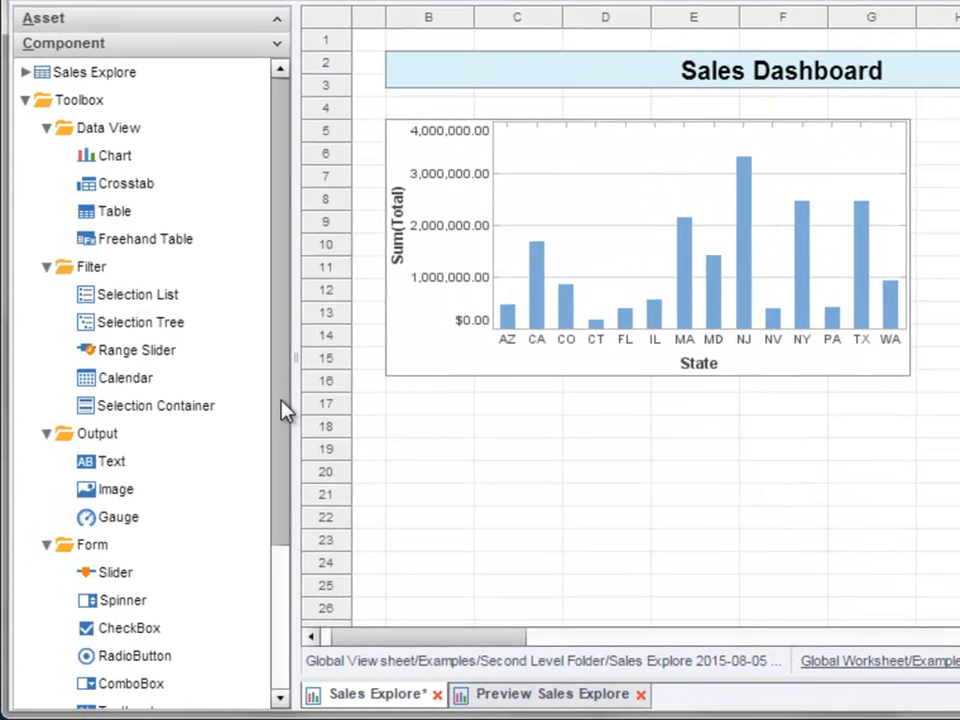
mouse_move(218, 248)
mouse_down()
mouse_move(279, 246)
mouse_move(390, 358)
mouse_move(440, 435)
mouse_up()
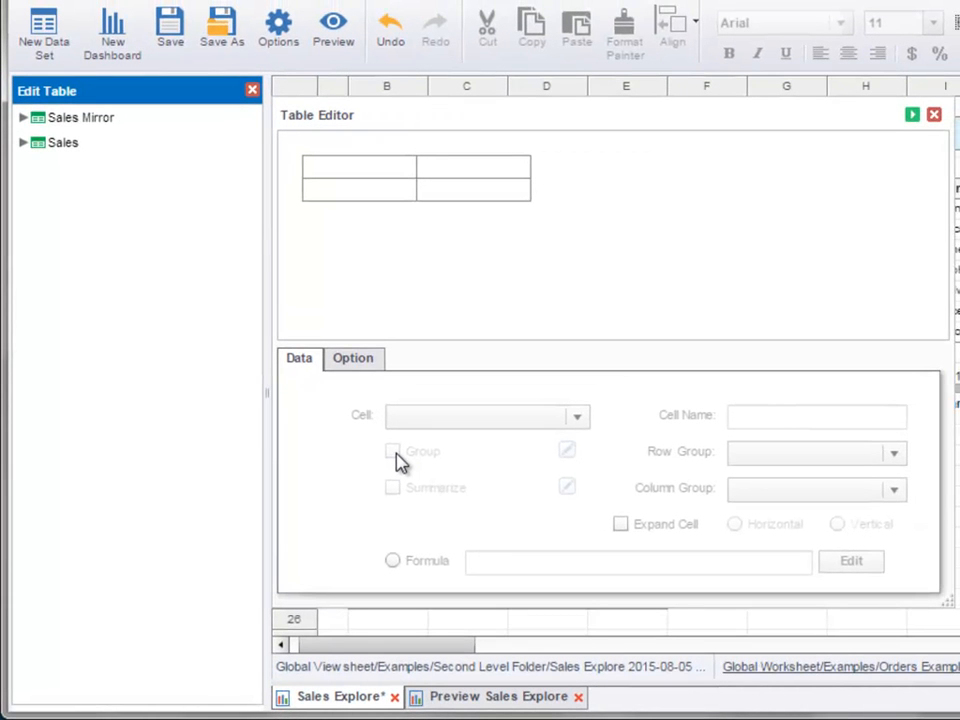
Step: Place the Category dimension from Sales Mirror in the first cell of the freehand table's second row
click(23, 118)
click(43, 143)
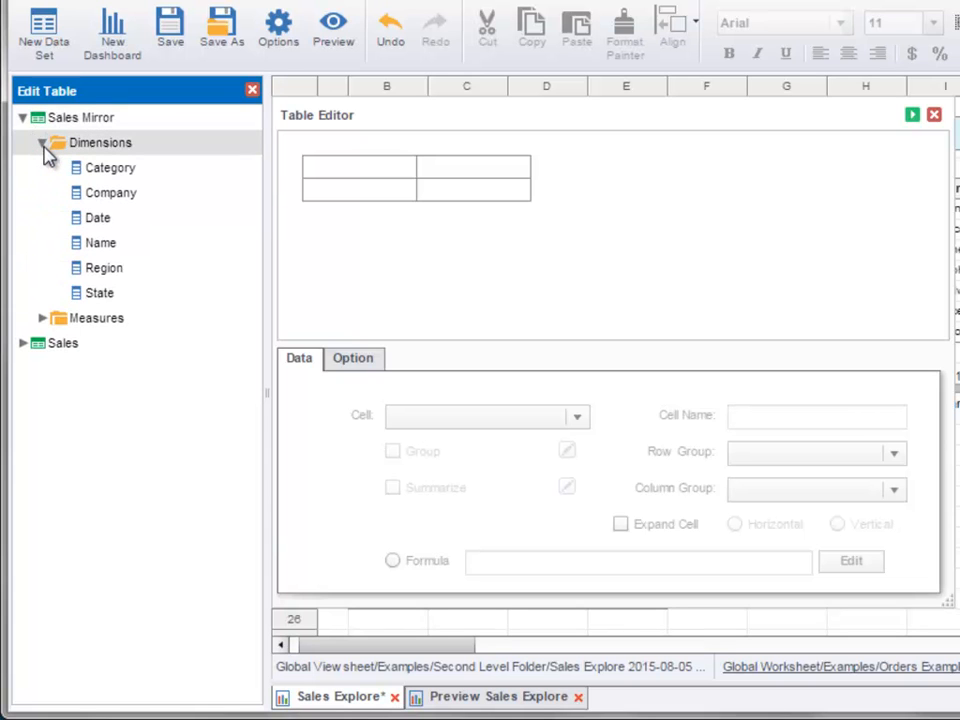
drag(133, 174, 338, 196)
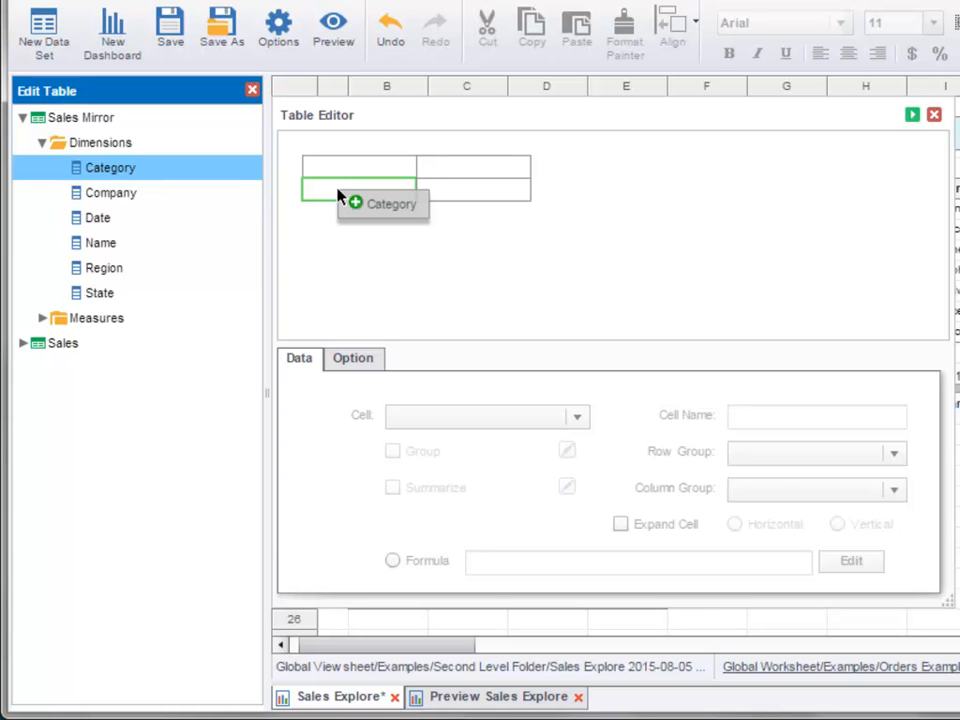
drag(338, 196, 342, 198)
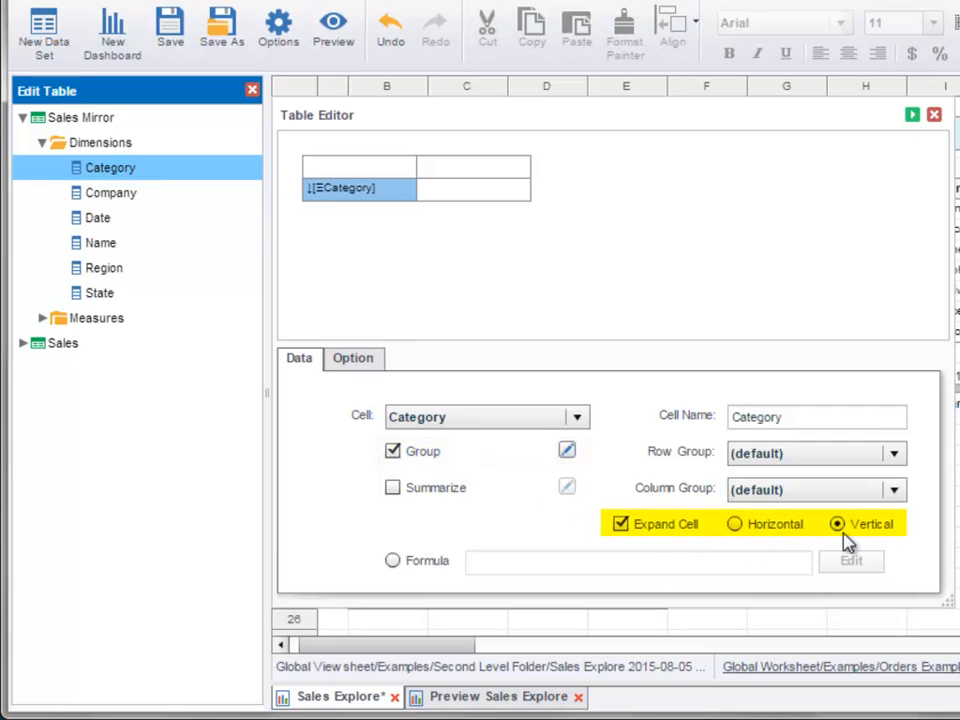
Step: Place the Date dimension in the second cell of the first row, keeping the Year level, and expand it horizontally
drag(139, 227, 468, 177)
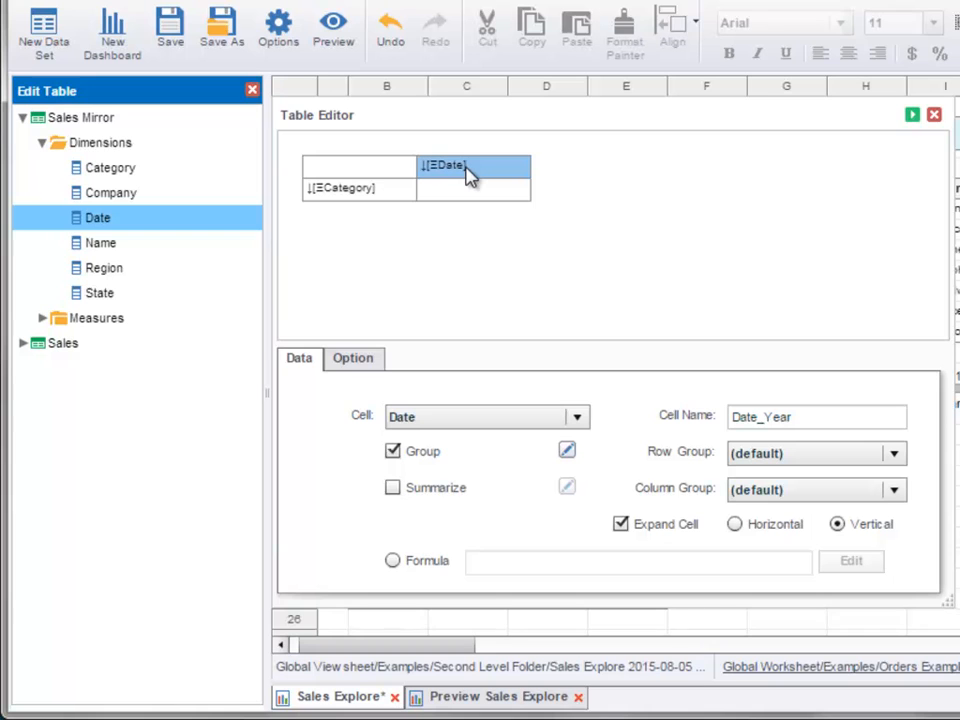
click(567, 452)
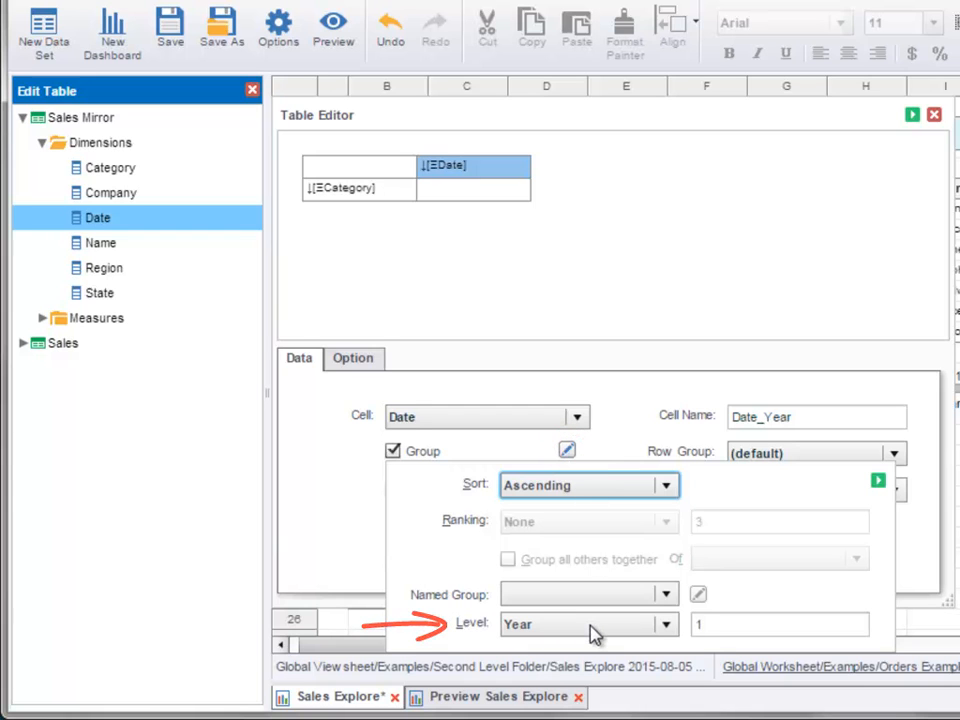
click(878, 482)
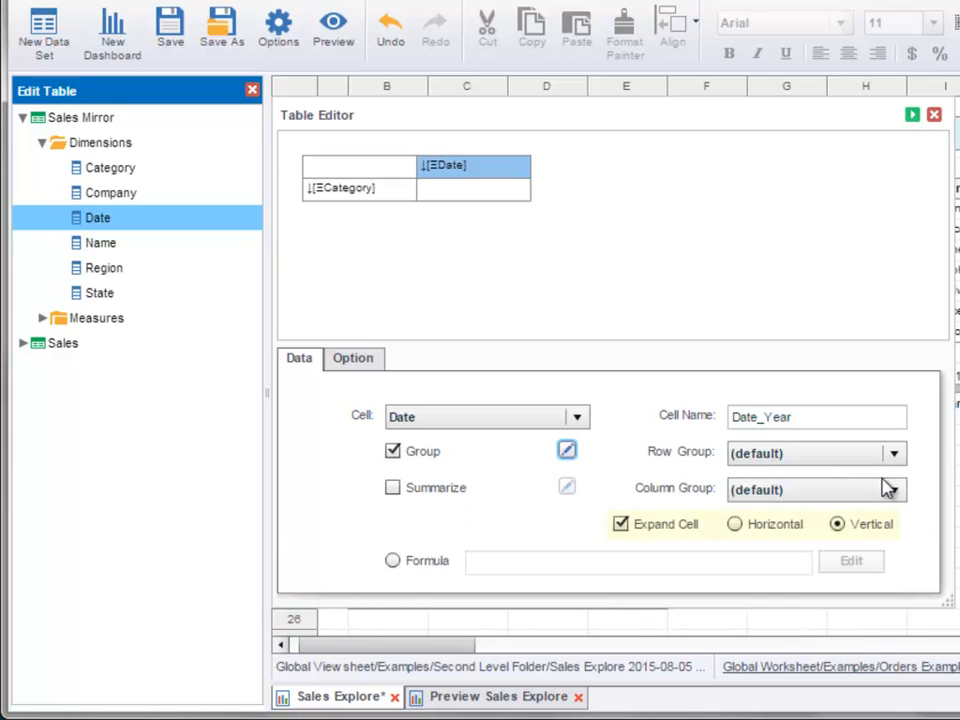
click(736, 526)
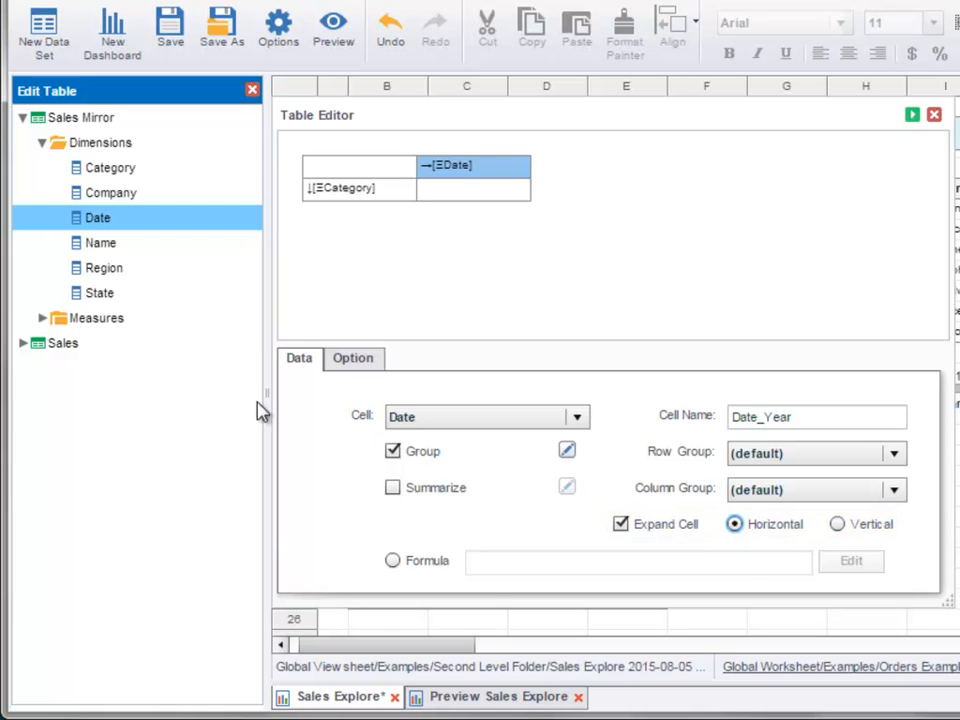
Step: Place the Total measure from Sales Mirror in the cell below Date and apply the table layout
click(43, 318)
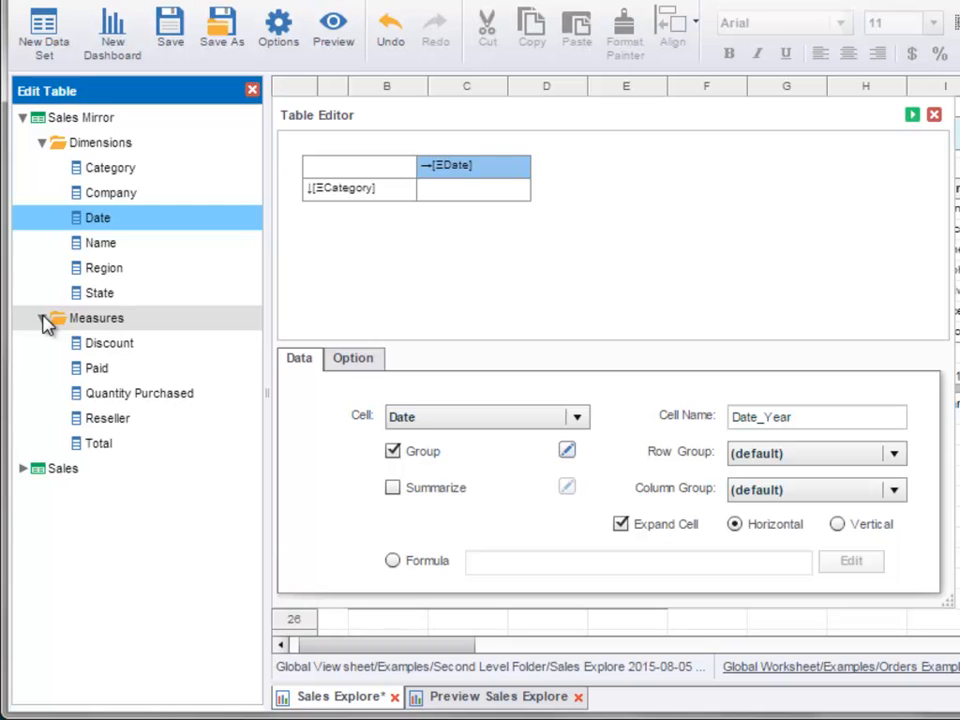
drag(128, 449, 450, 194)
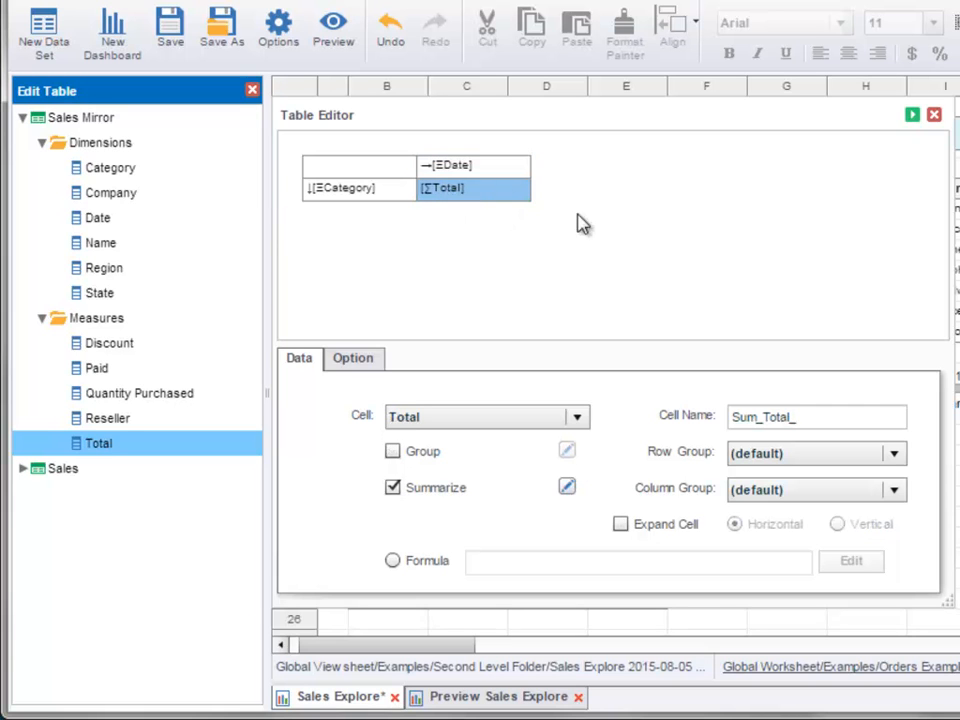
click(912, 116)
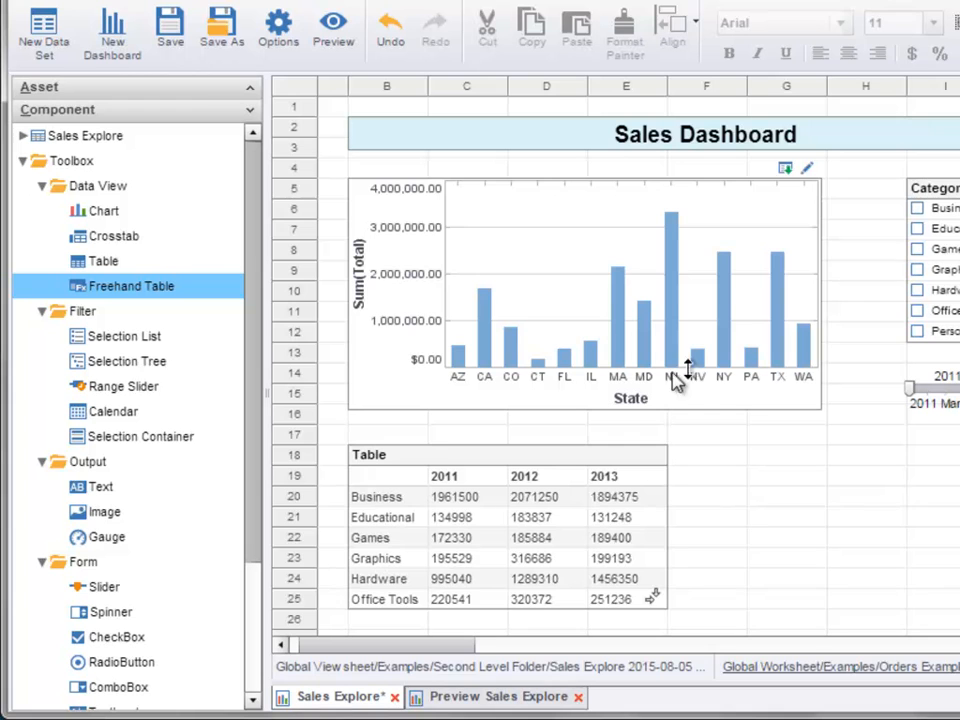
Step: Widen the new freehand table to fit the 2014 column
click(553, 461)
drag(671, 529, 750, 536)
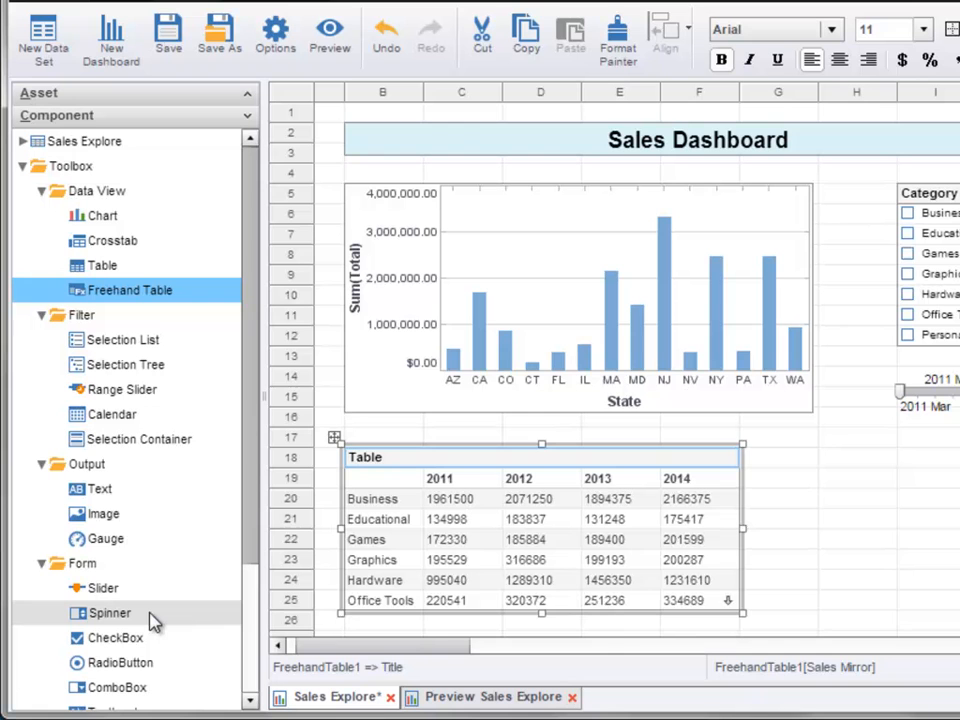
Step: Add a spinner below the date range slider and name it discountRate
drag(155, 622, 959, 458)
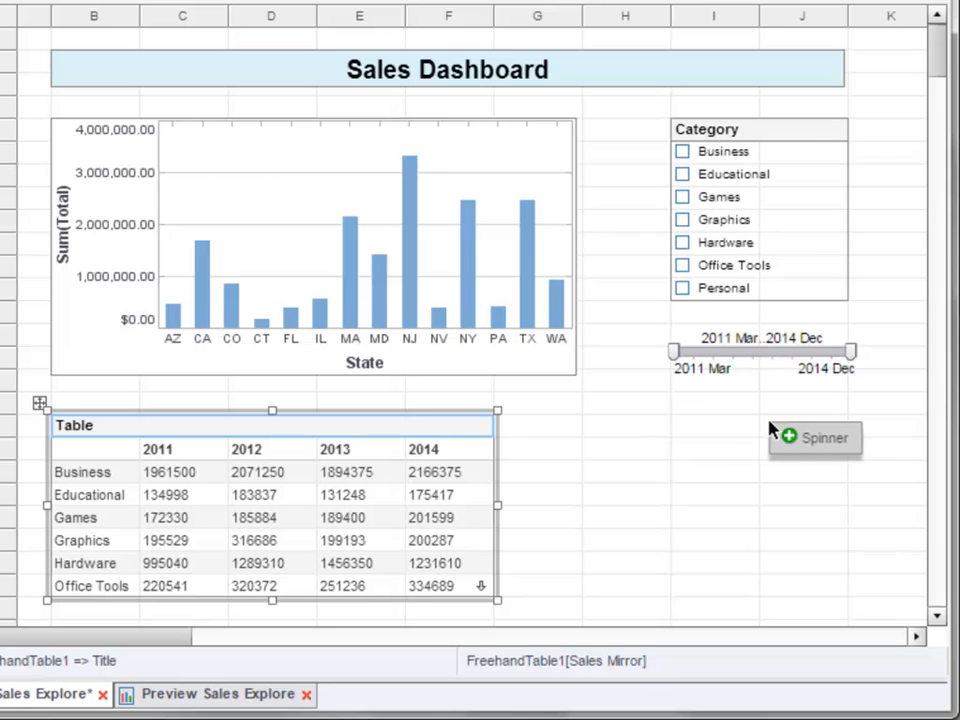
drag(770, 428, 782, 424)
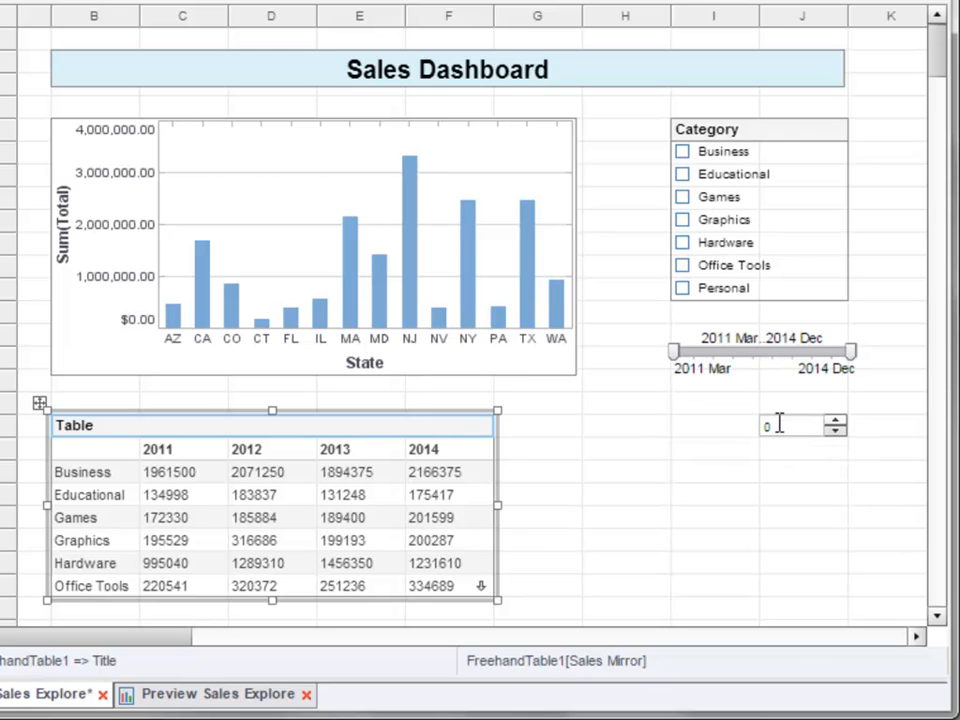
click(834, 443)
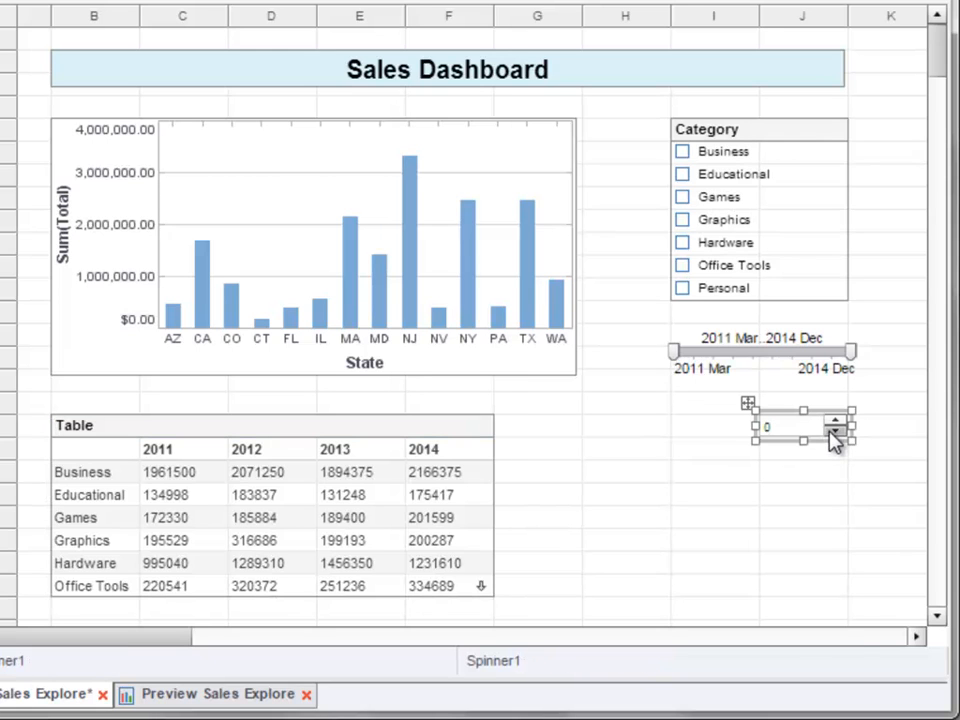
right_click(834, 440)
click(868, 453)
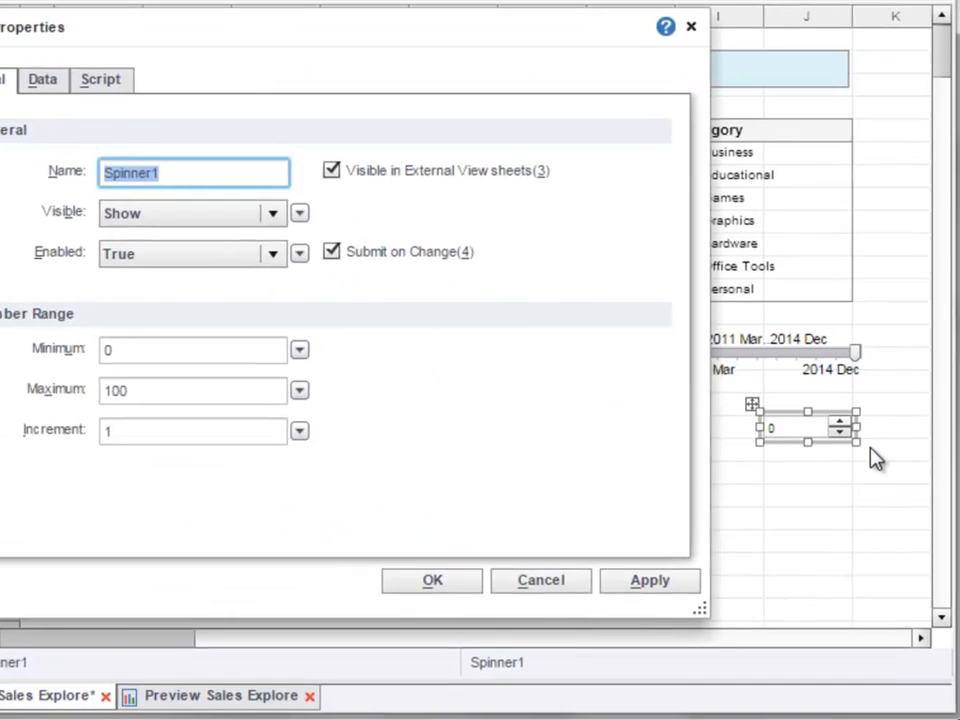
text(discountRate)
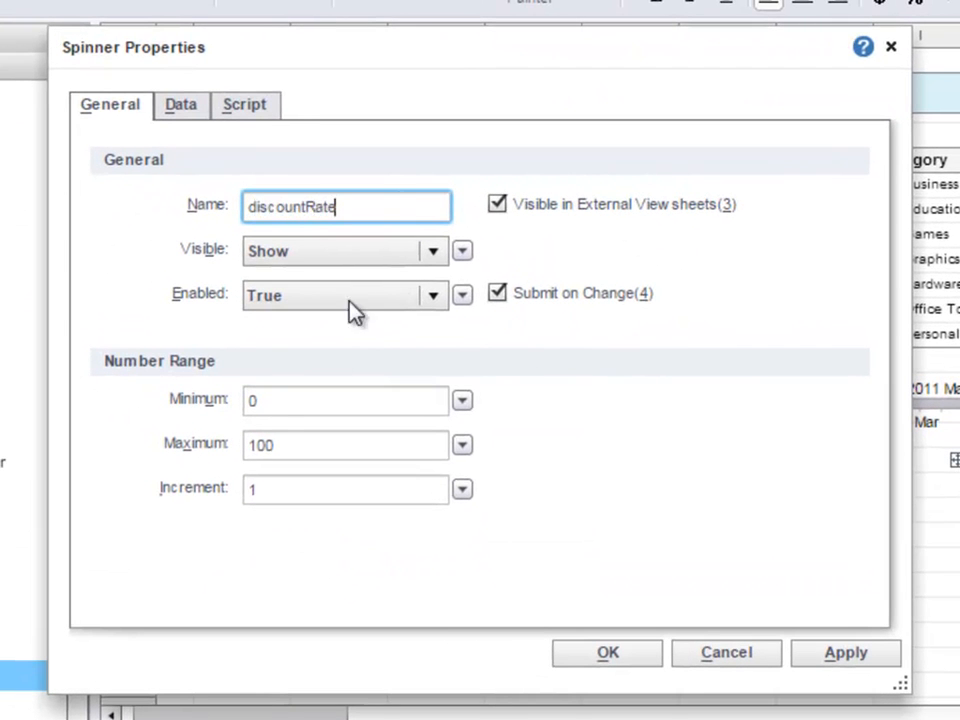
Step: Set the spinner's maximum to 1, give it a decimal increment, and accept the properties
double_click(260, 445)
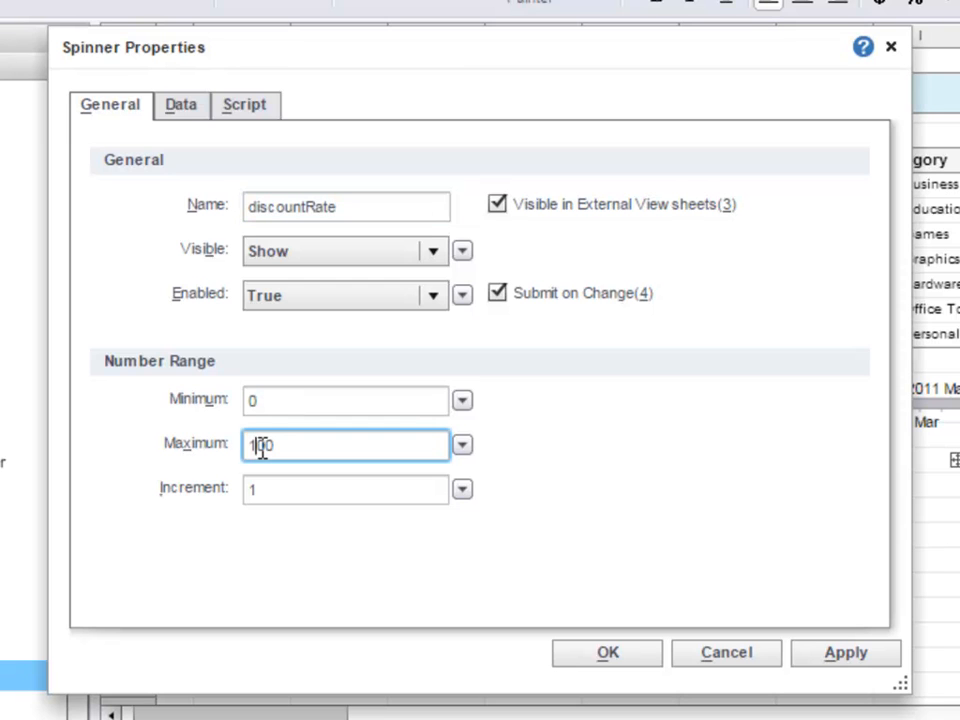
text(1)
key(Escape)
click(294, 489)
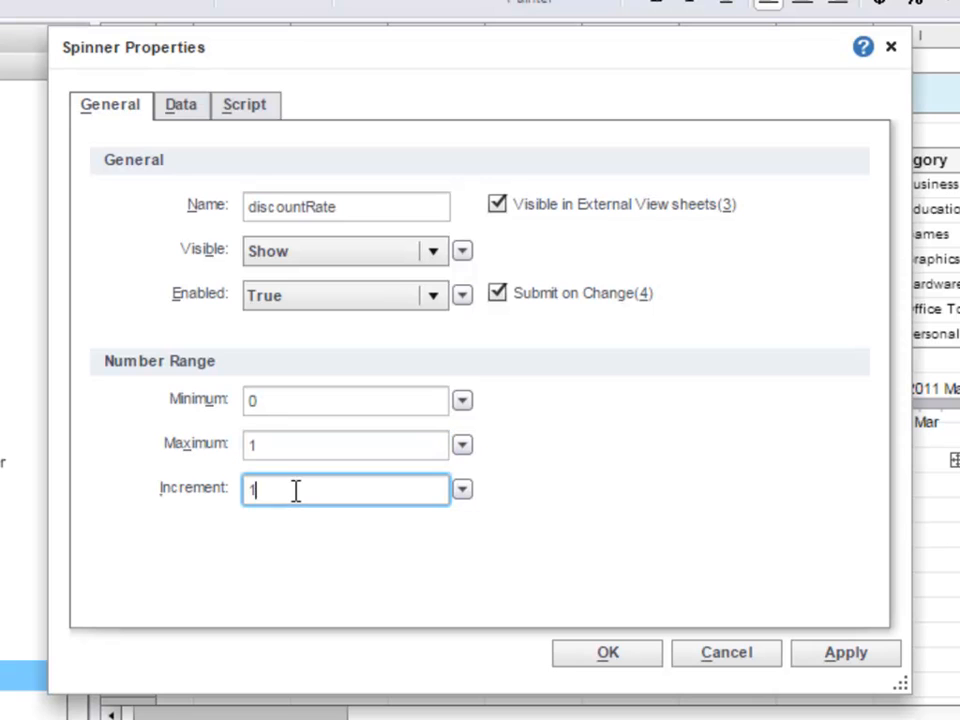
text(.)
click(630, 664)
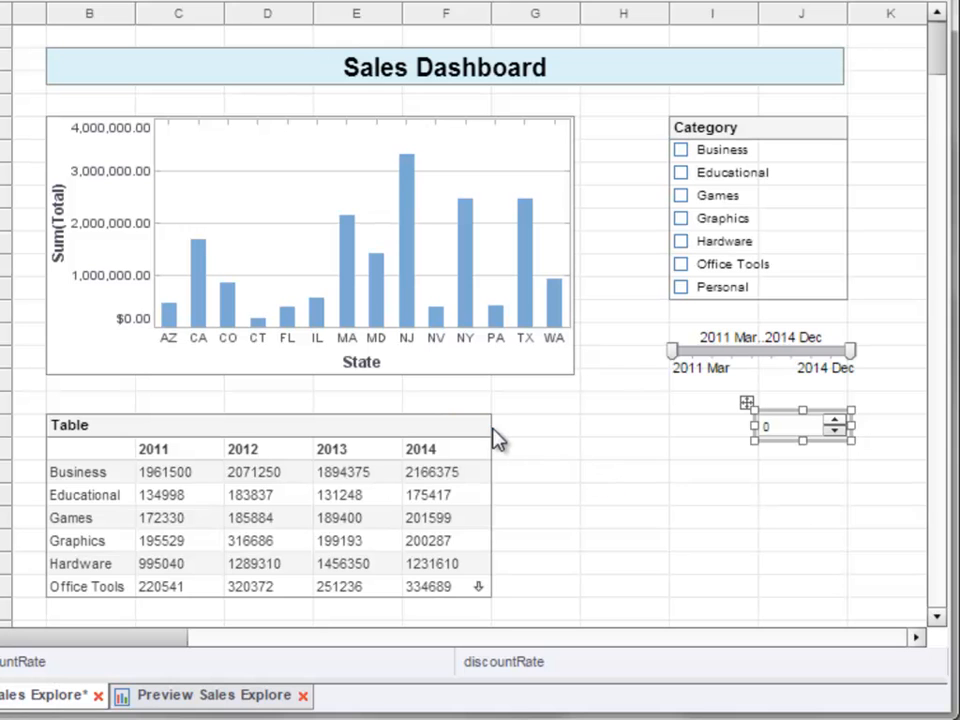
Step: Open the freehand table for editing and append a row below the Category and Total cells
mouse_move(481, 428)
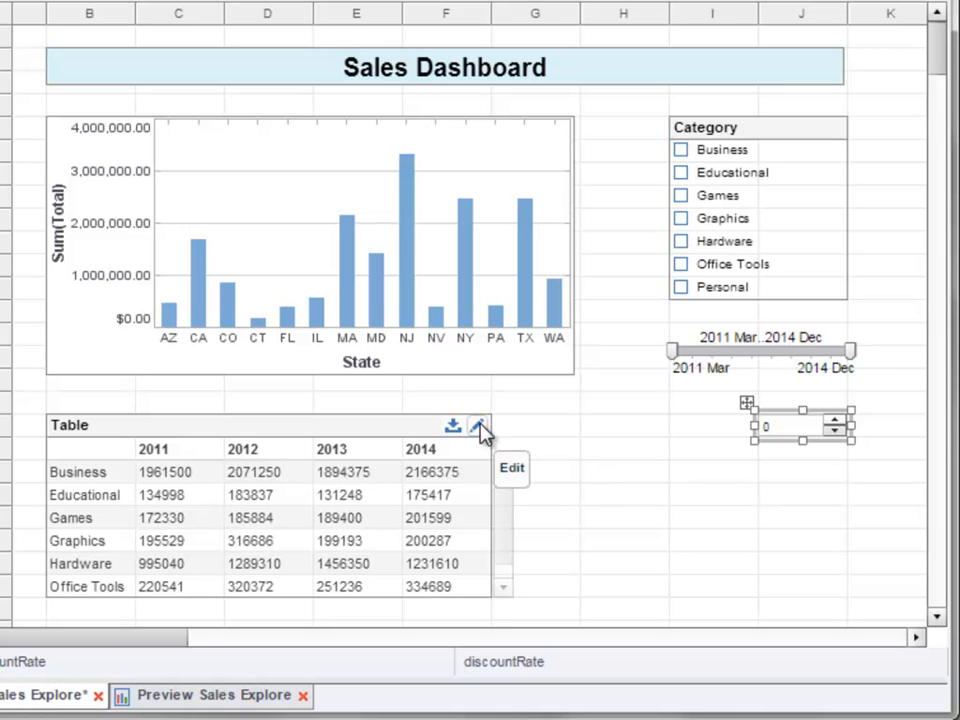
click(481, 428)
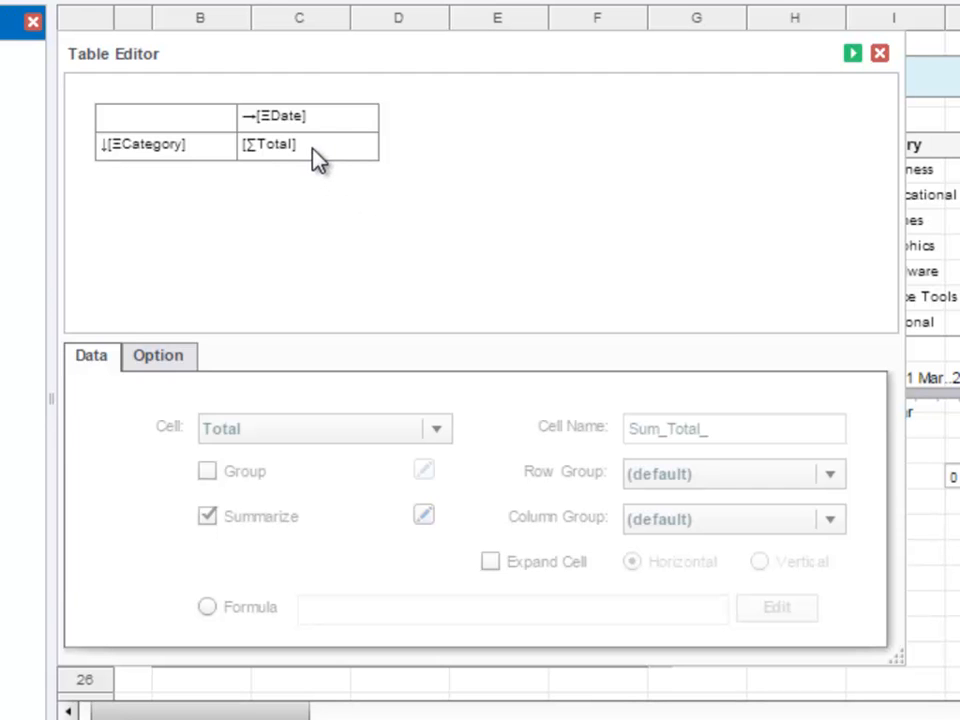
right_click(313, 156)
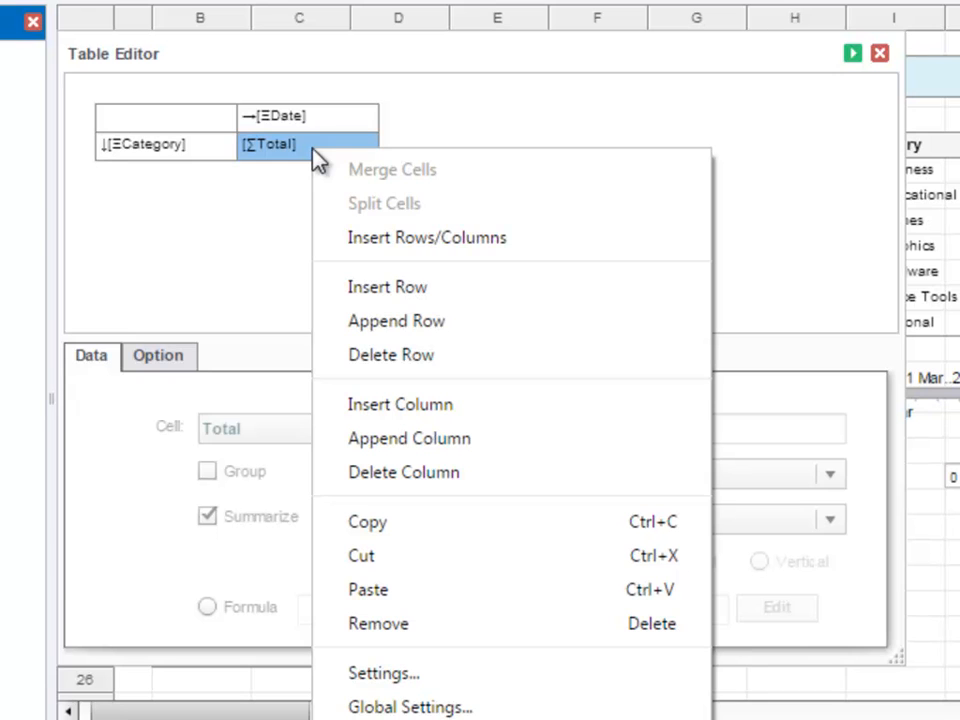
click(435, 328)
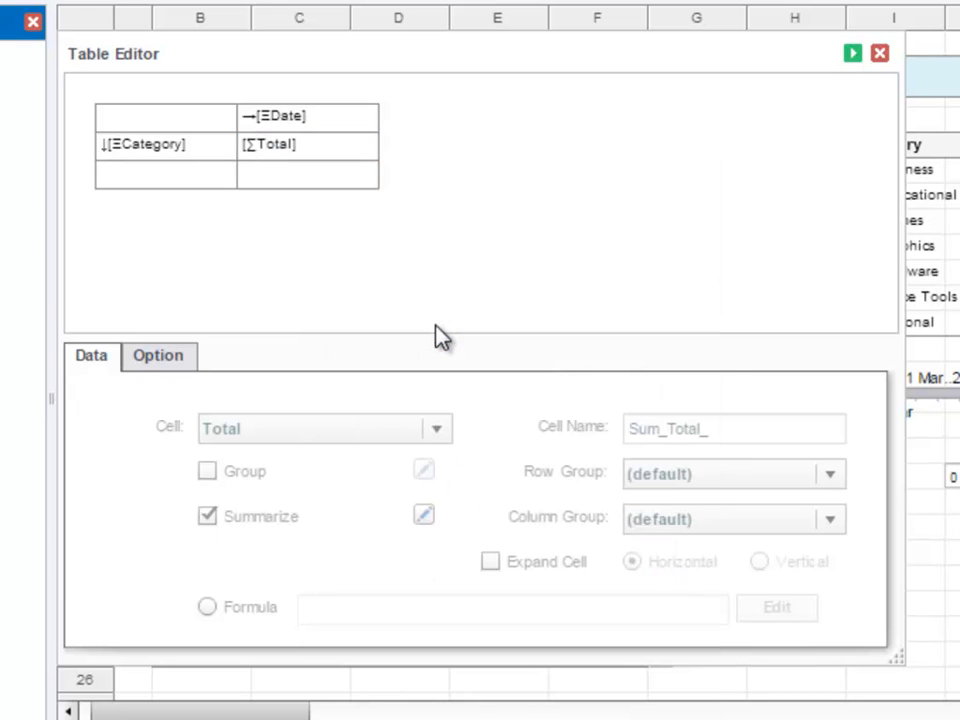
click(320, 180)
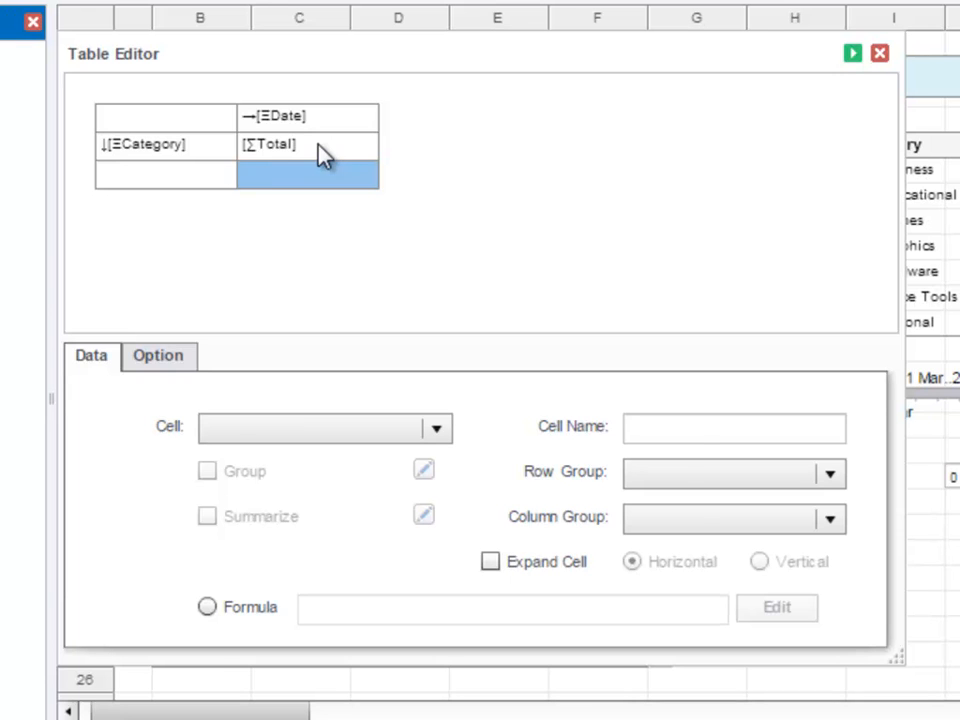
Step: Rename the Total summary cell as total
click(322, 155)
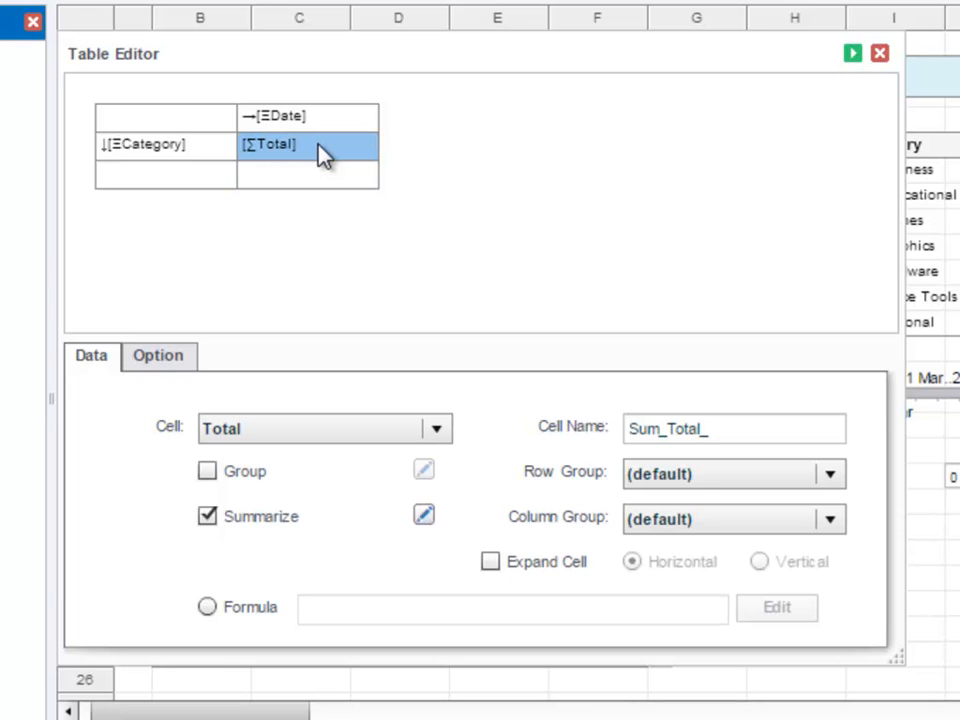
double_click(661, 428)
text(total)
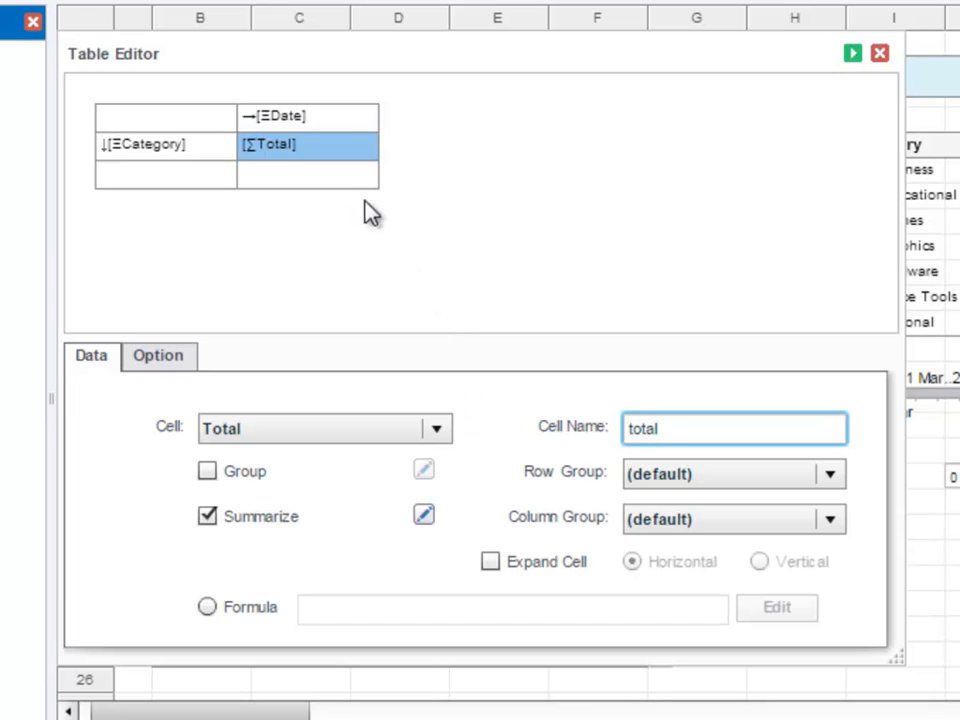
Step: Make the empty cell below the Total summary a formula cell and open its formula for editing
click(343, 177)
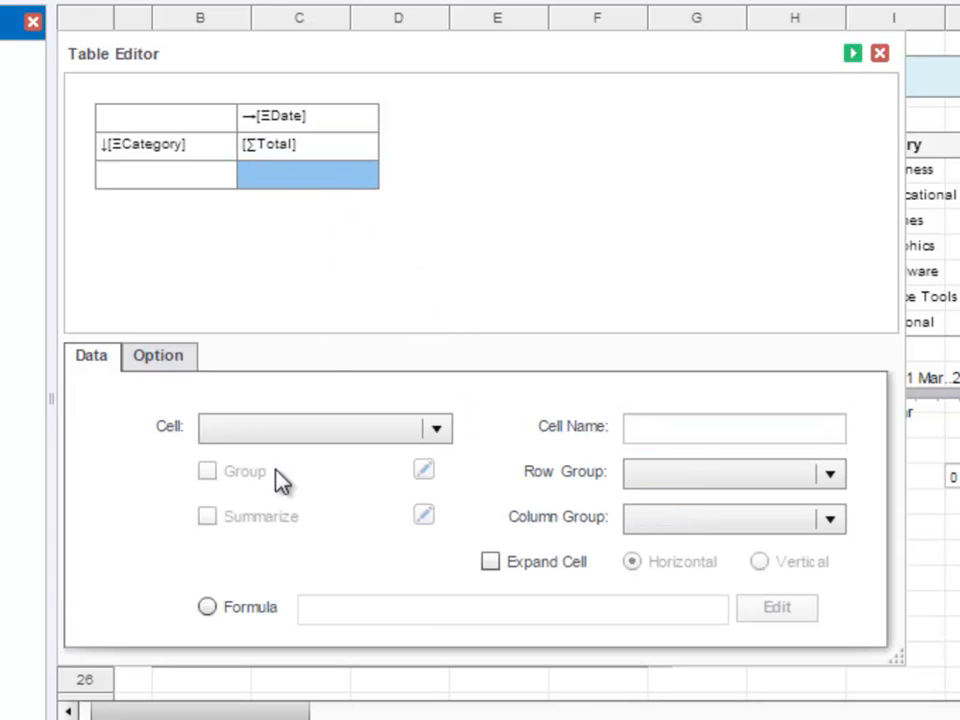
click(209, 608)
click(755, 617)
drag(645, 80, 655, 283)
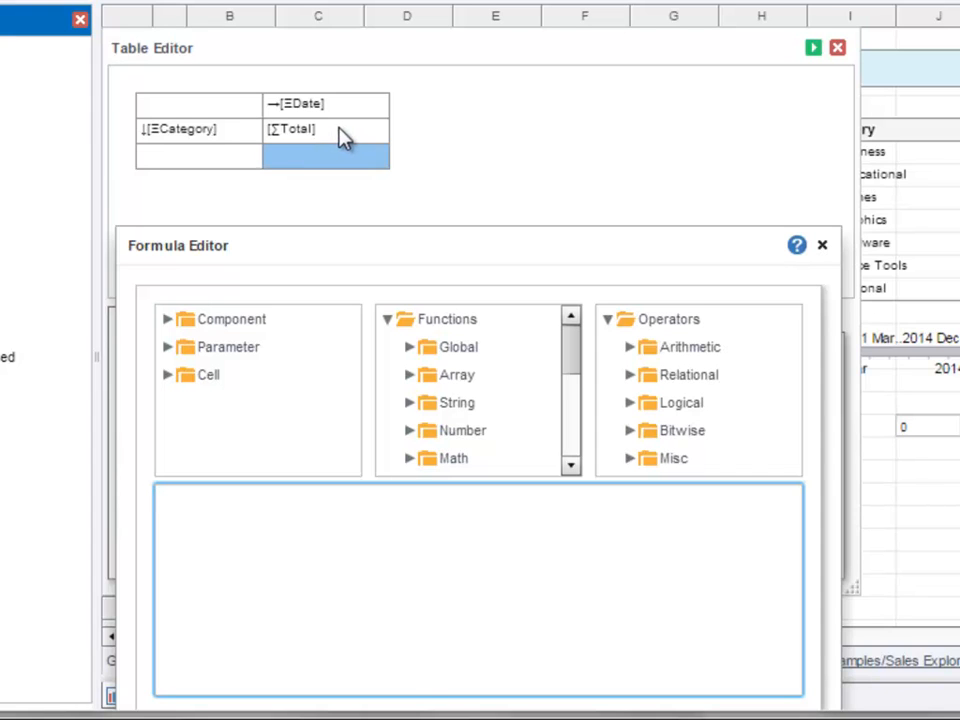
Step: Enter the formula $total - ($total * parameter.discountRate) using the total cell and discountRate parameter, and accept it
click(170, 381)
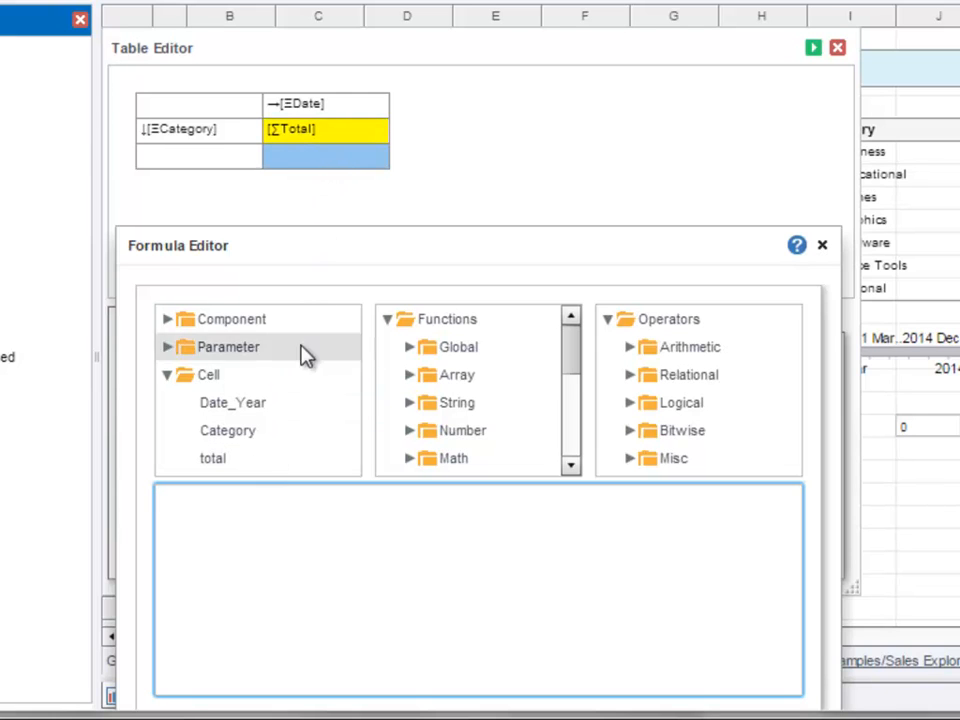
double_click(250, 463)
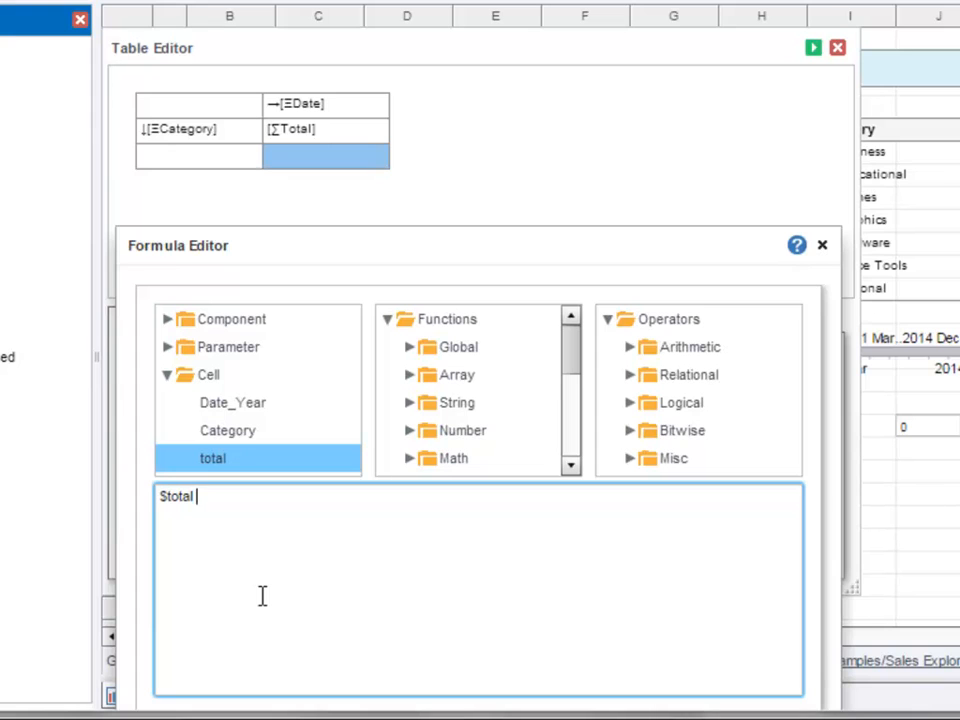
text(- ()
double_click(266, 464)
text(*)
click(169, 349)
drag(356, 369, 355, 385)
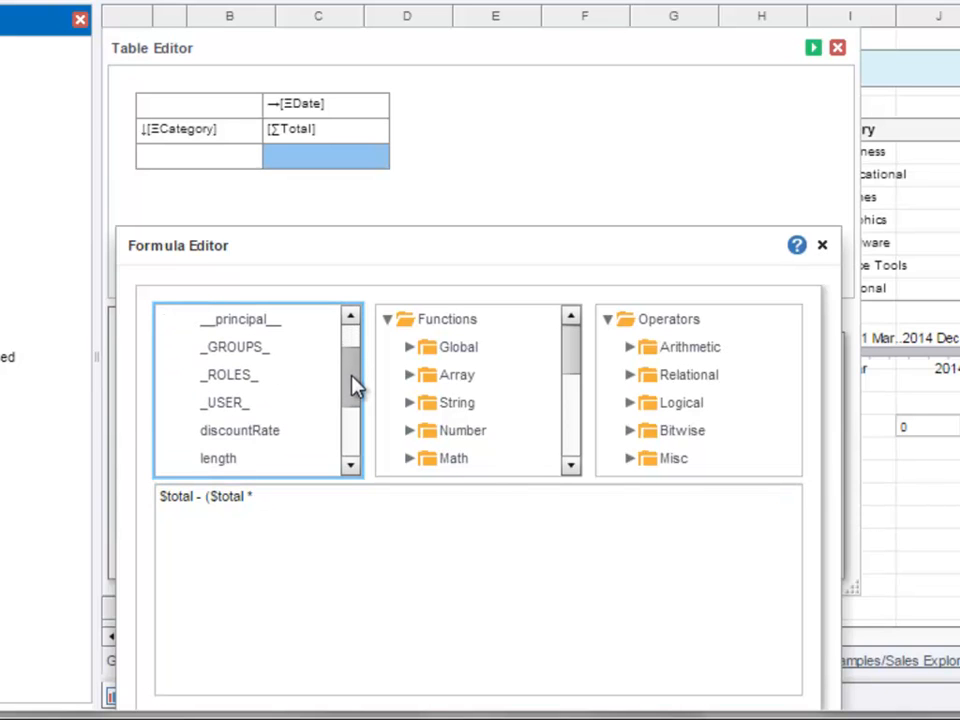
double_click(309, 441)
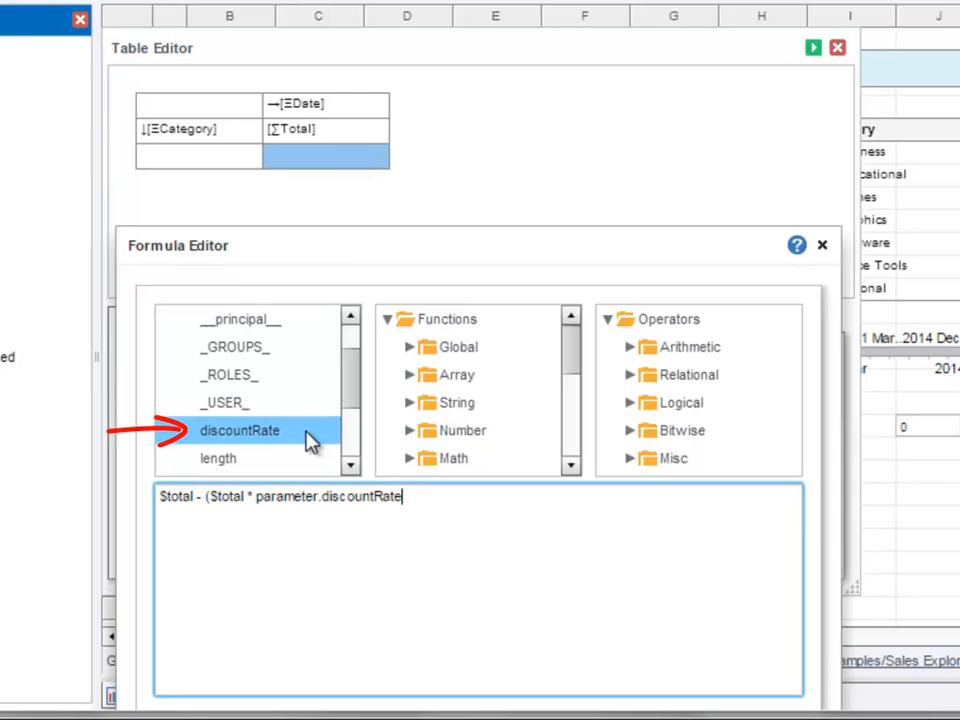
text())
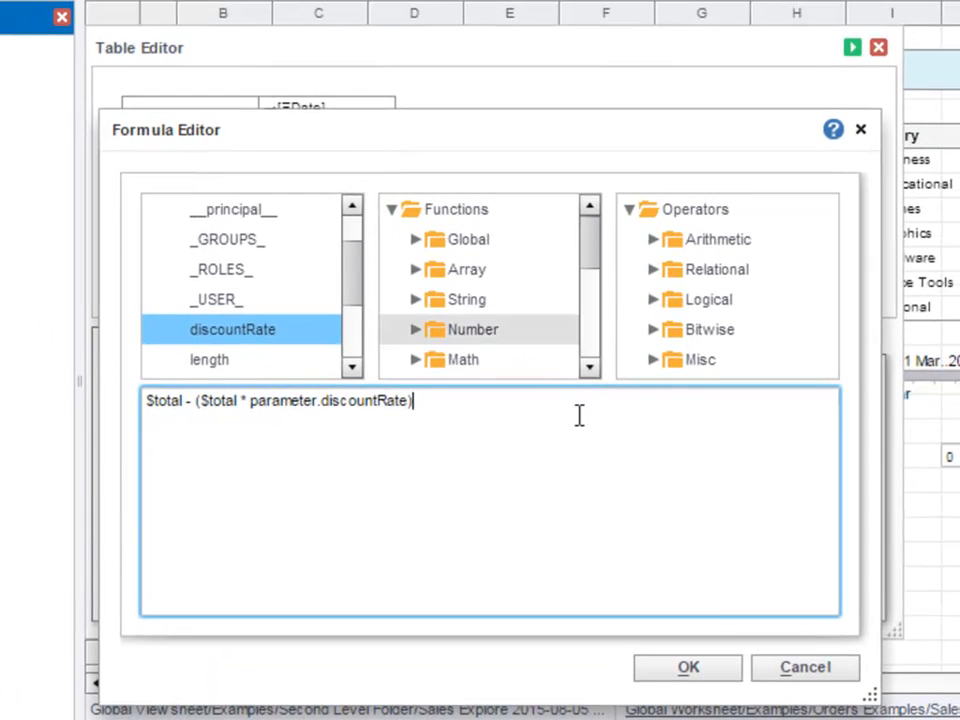
click(701, 644)
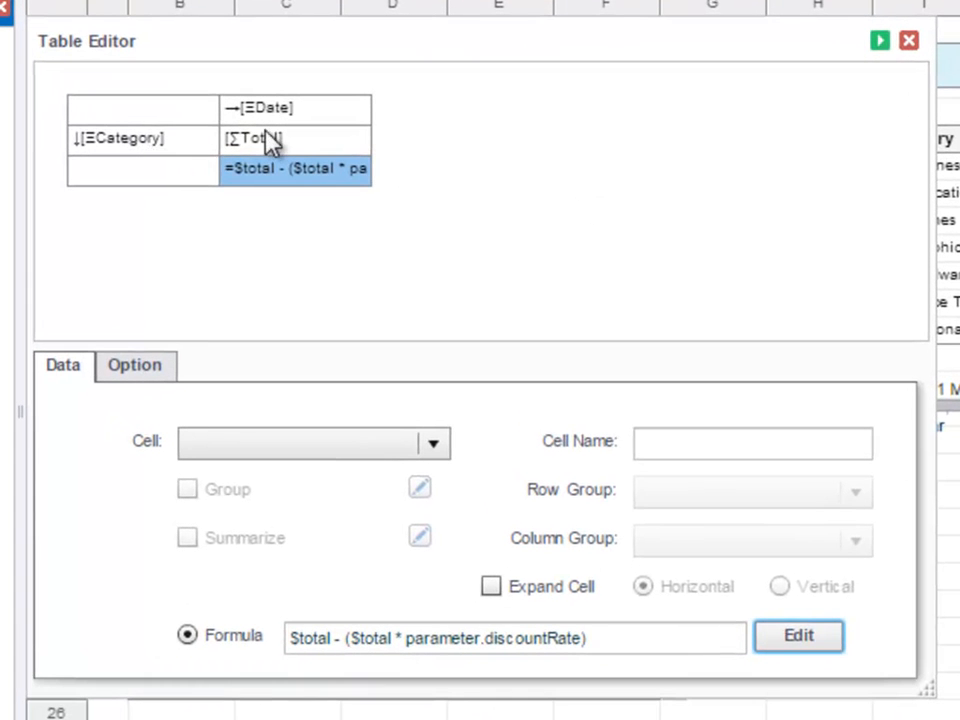
Step: Merge the Category cell with the empty cell below it and apply the table layout
click(150, 144)
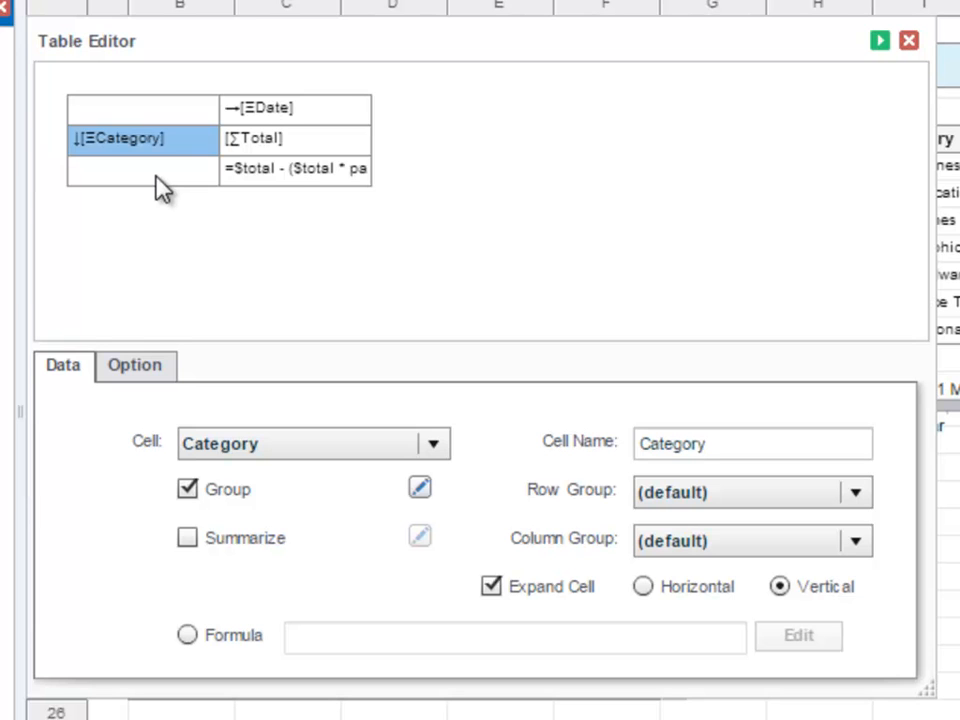
ctrl+click(156, 176)
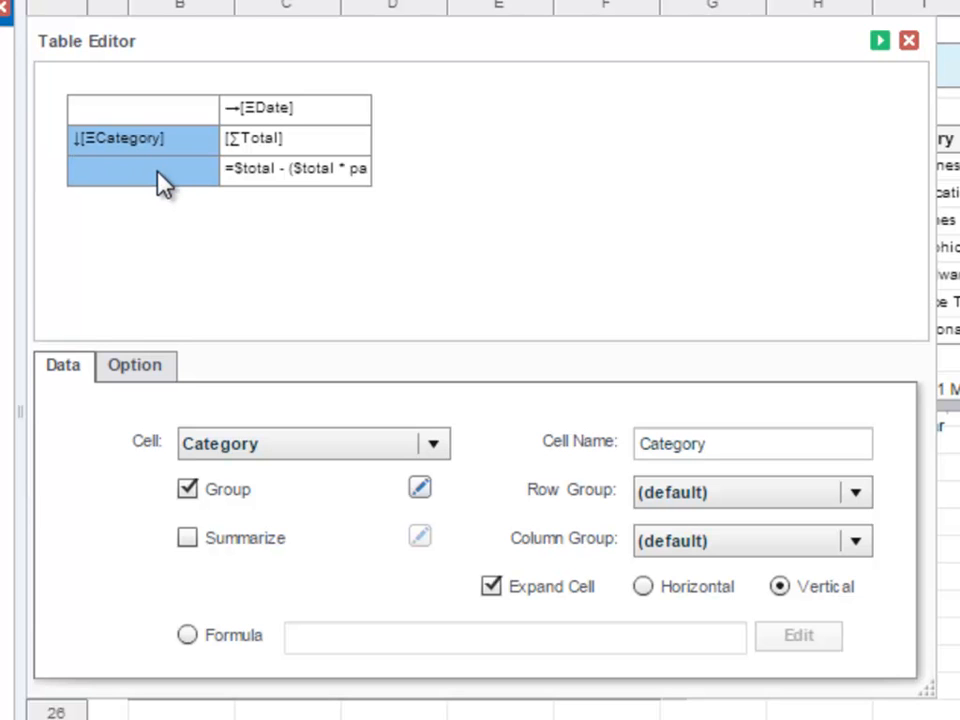
right_click(157, 172)
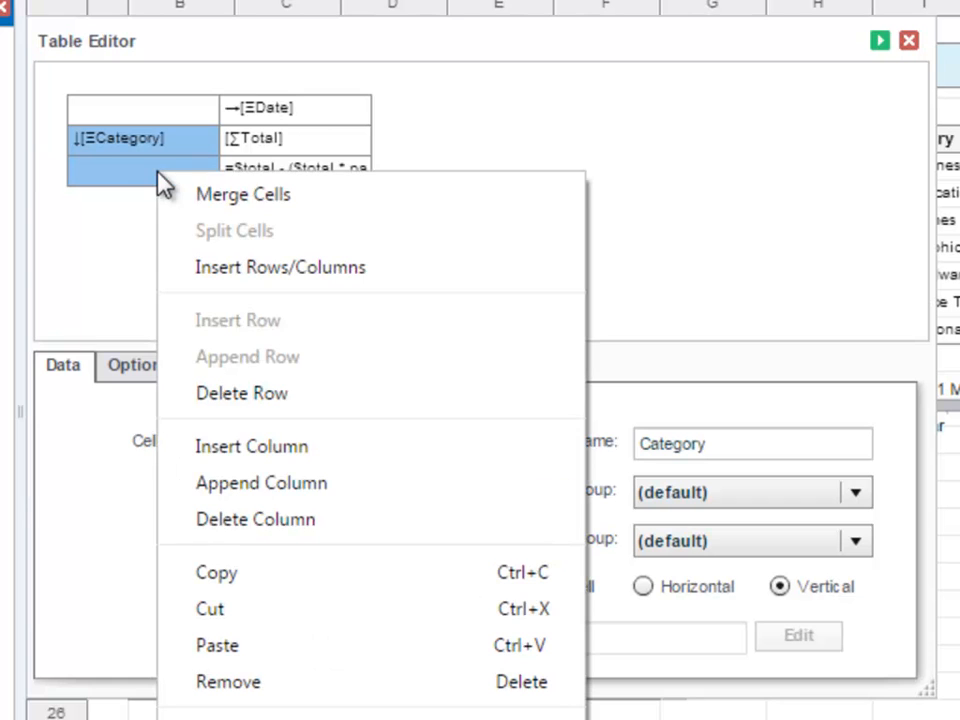
click(330, 198)
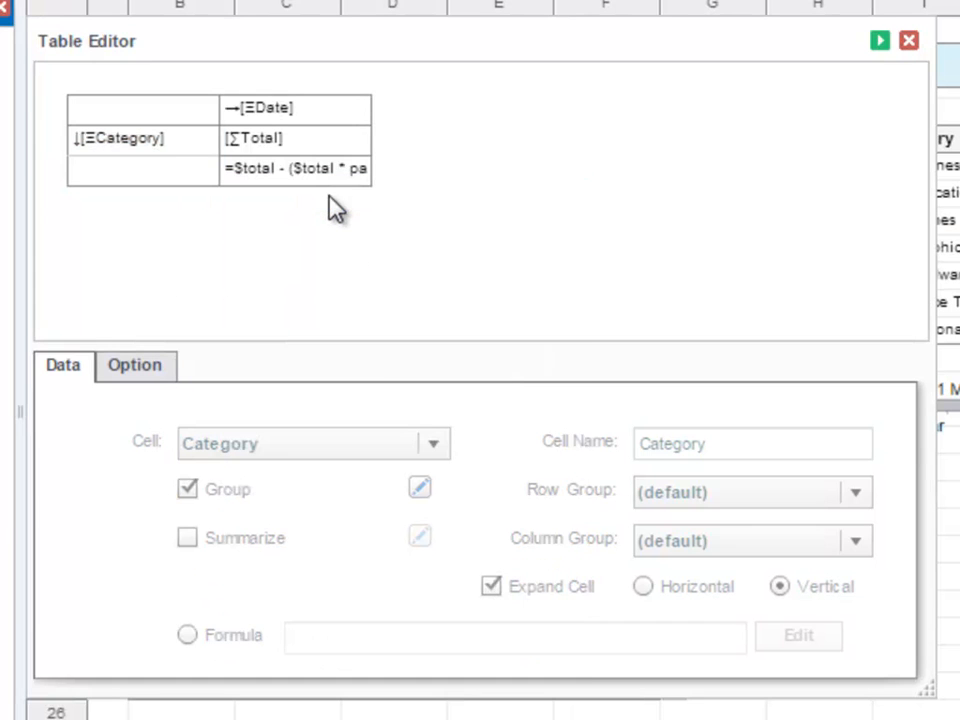
click(880, 42)
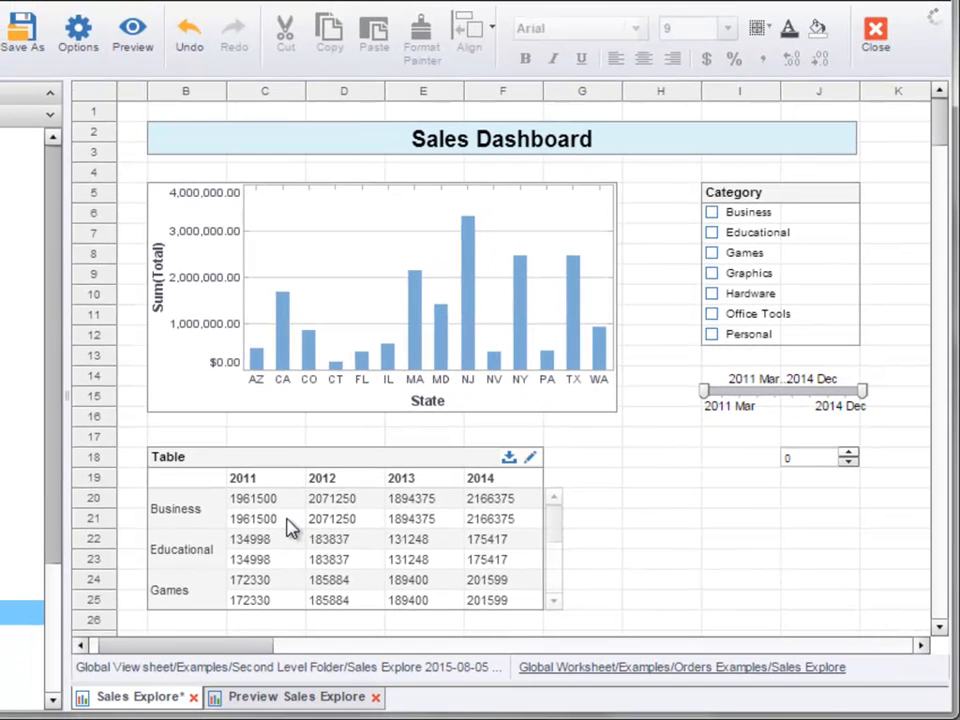
Step: Preview the dashboard and raise the discount rate spinner to 0.3 to check the discounted totals
click(133, 40)
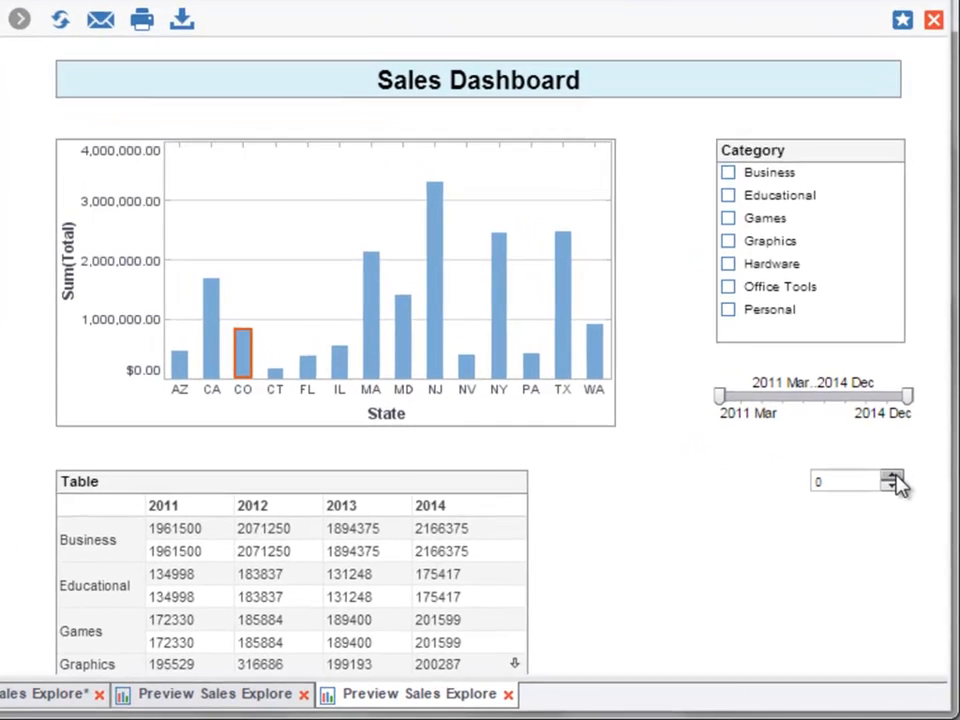
click(898, 502)
click(889, 469)
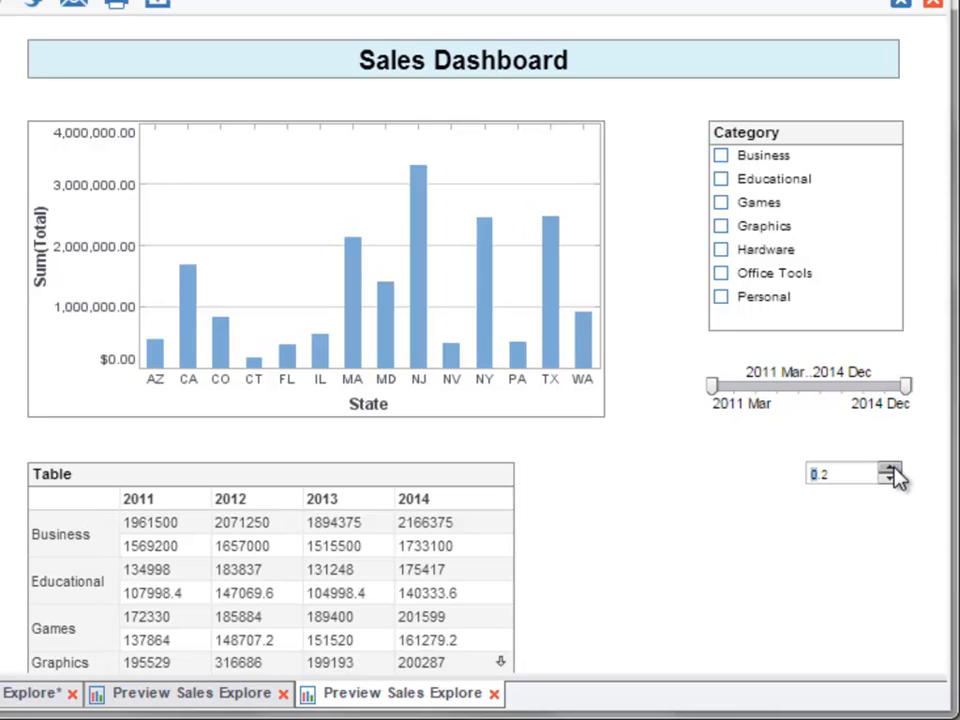
click(889, 469)
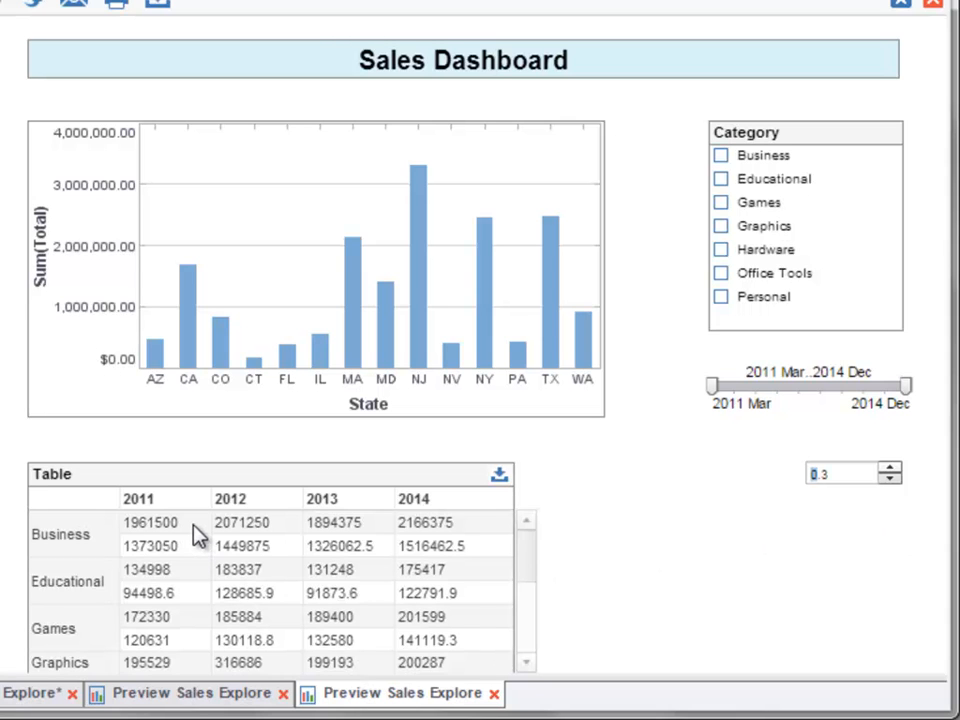
Step: Raise the previewed discount rate to 1.0 to check the discounted totals, and reset it to 0
click(892, 468)
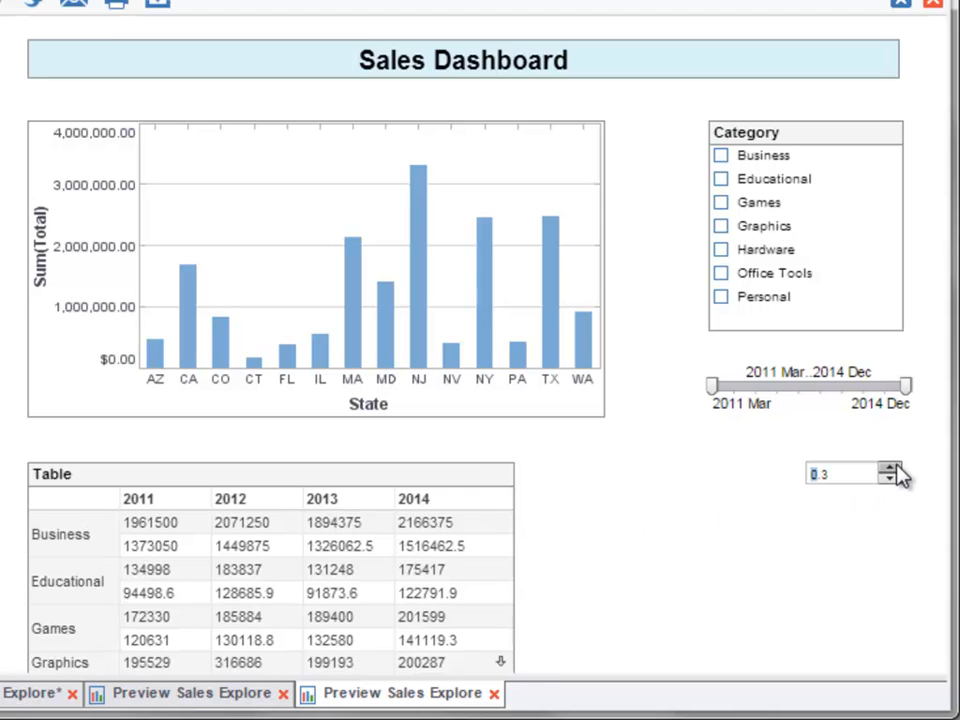
click(896, 466)
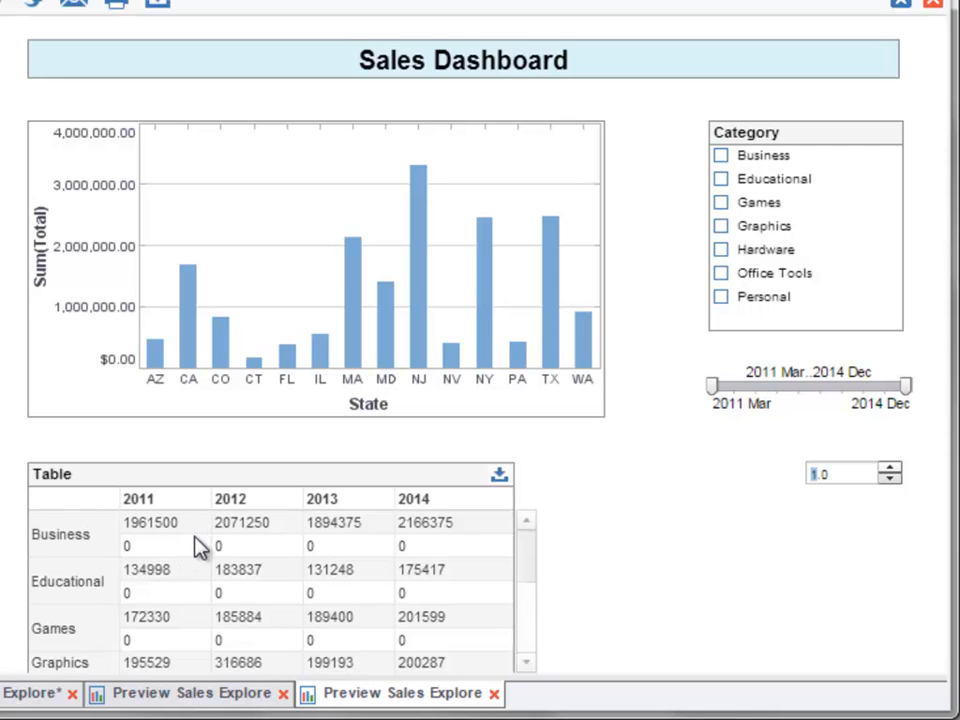
drag(827, 473, 810, 473)
text(0)
key(Return)
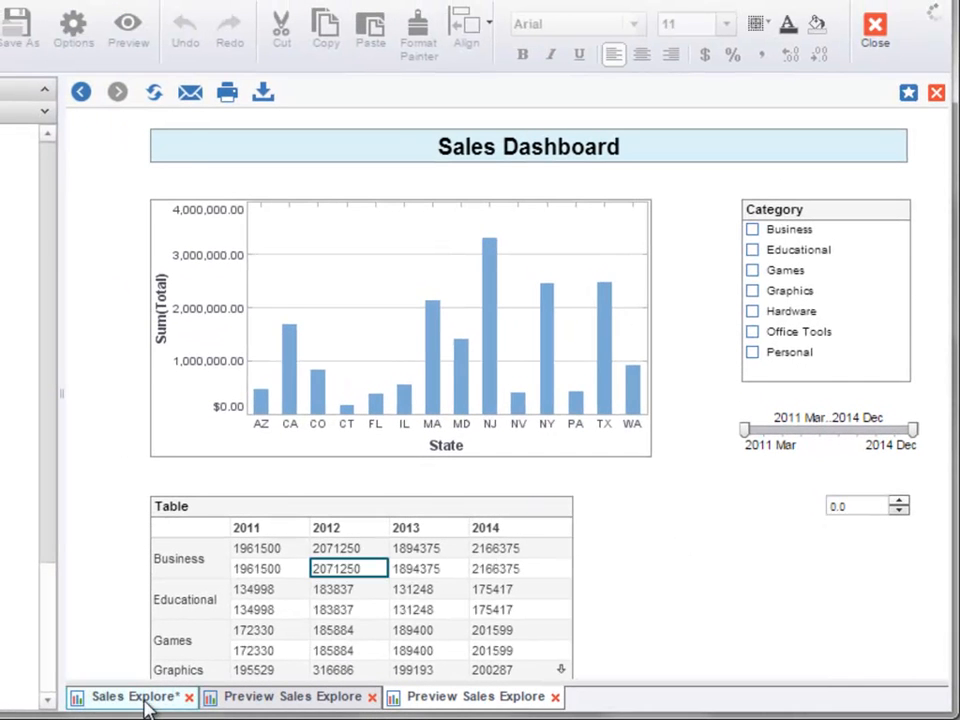
Step: Return to the Sales Explore design and format both the discounted and original total rows as currency
click(140, 697)
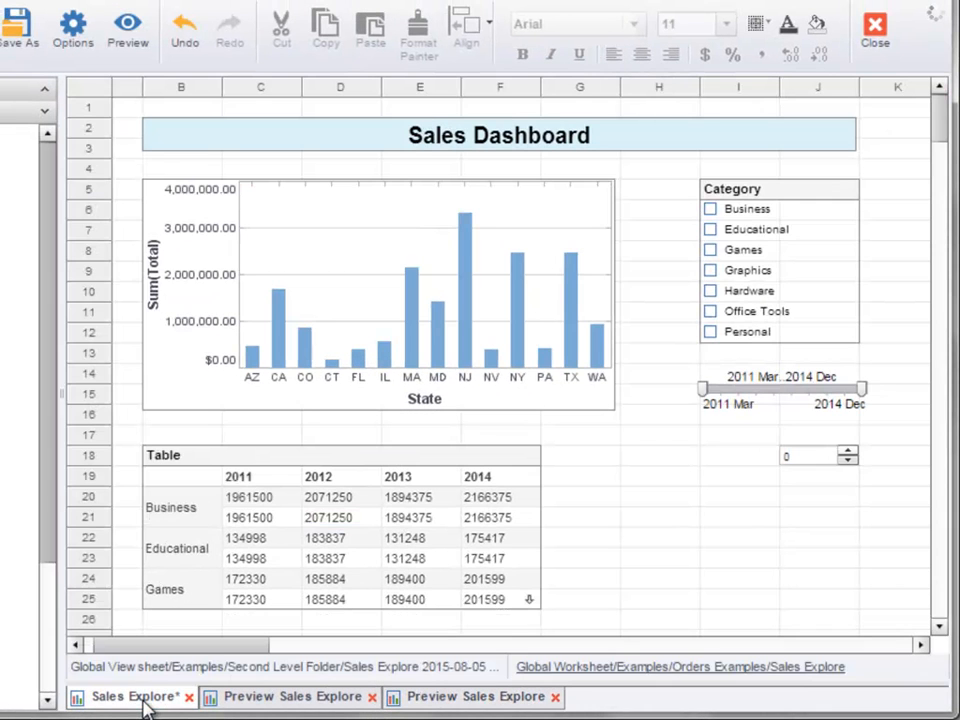
click(339, 520)
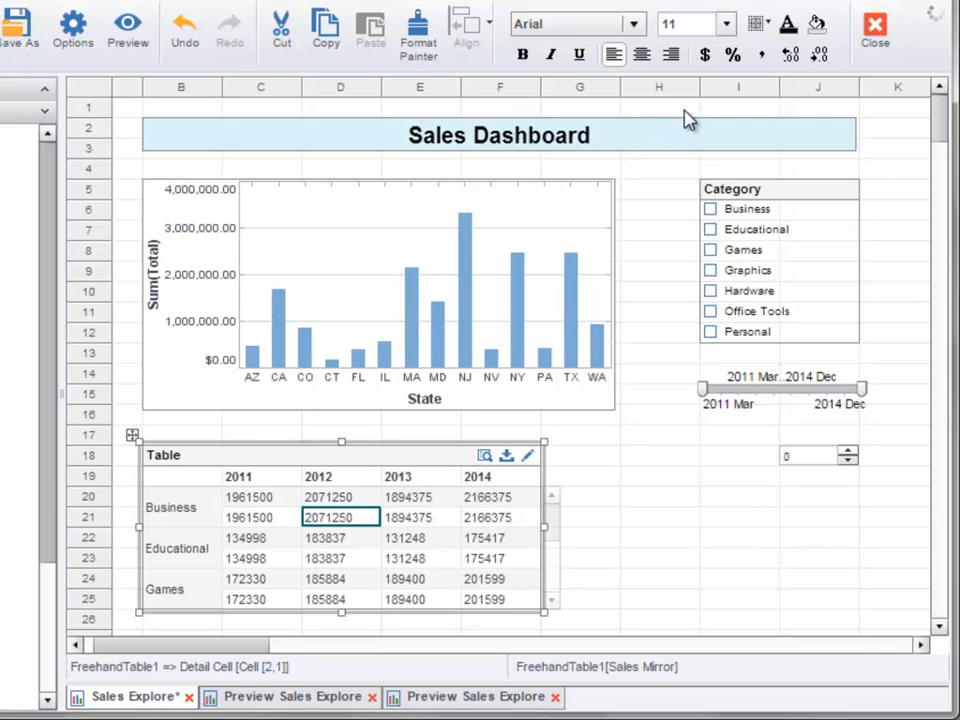
click(706, 56)
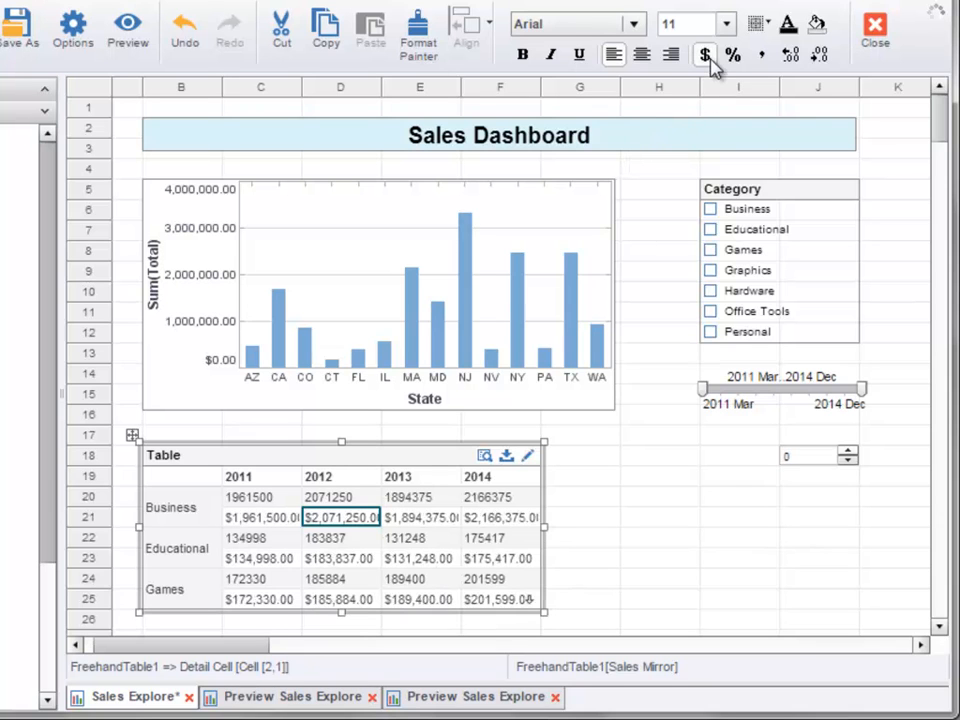
click(343, 499)
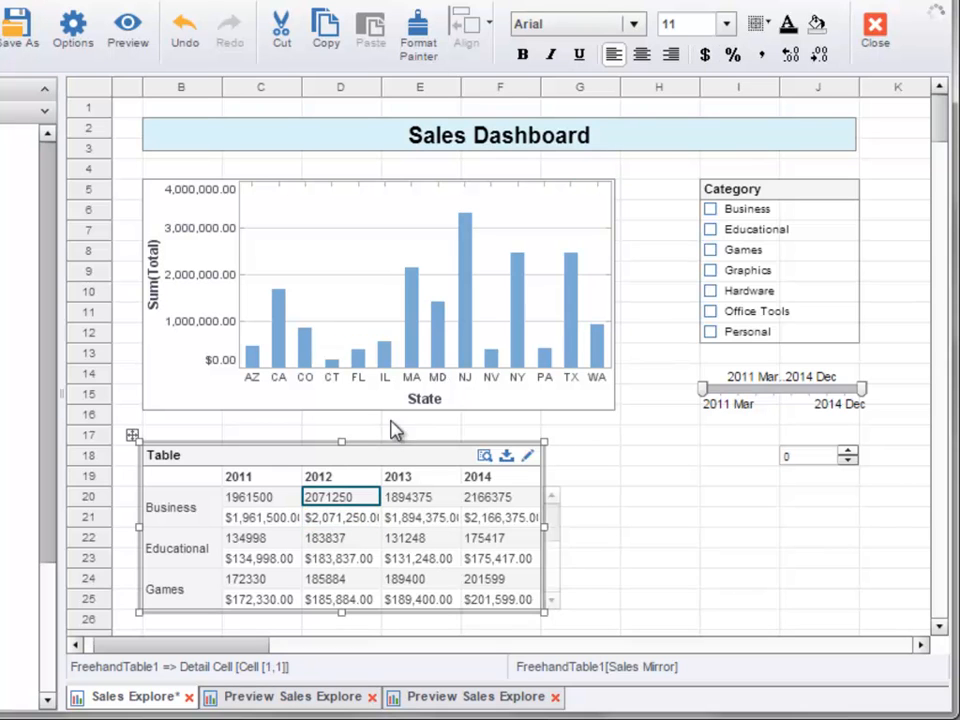
click(705, 58)
Step: Widen the table to the end of grid column G and enlarge its 2013, 2012 and 2011 columns to fit the amounts
drag(546, 526, 628, 525)
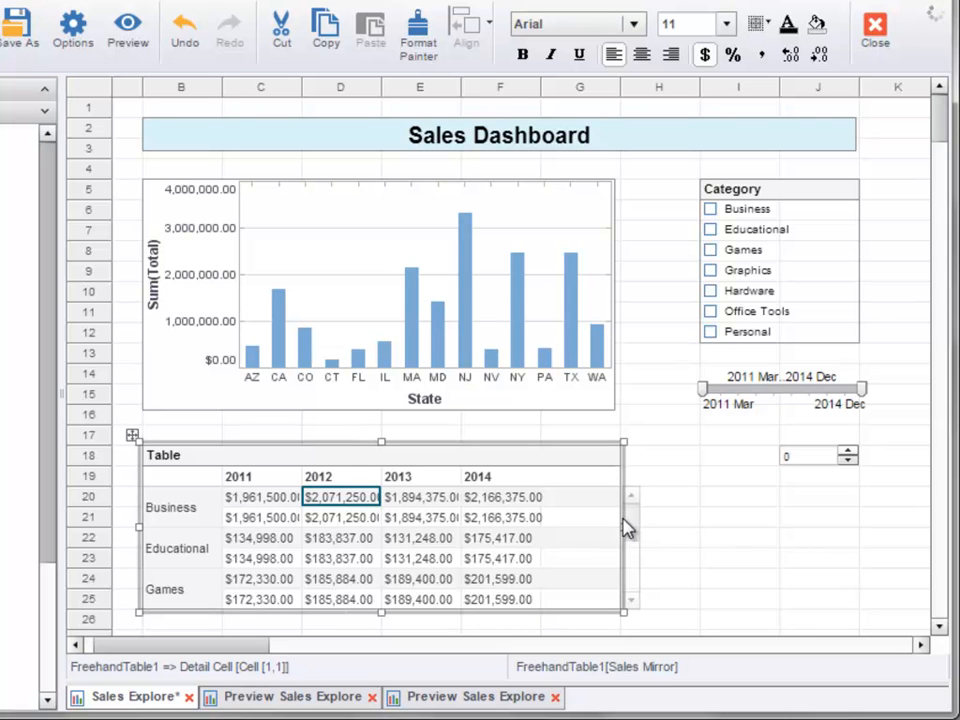
drag(463, 479, 497, 477)
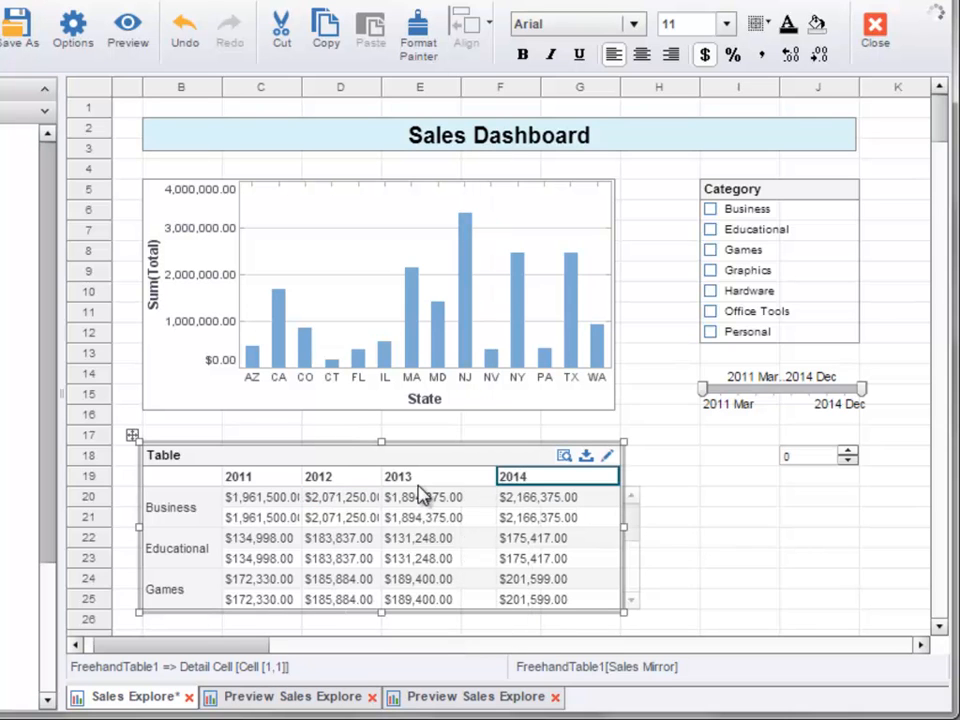
drag(384, 477, 401, 481)
drag(300, 478, 325, 480)
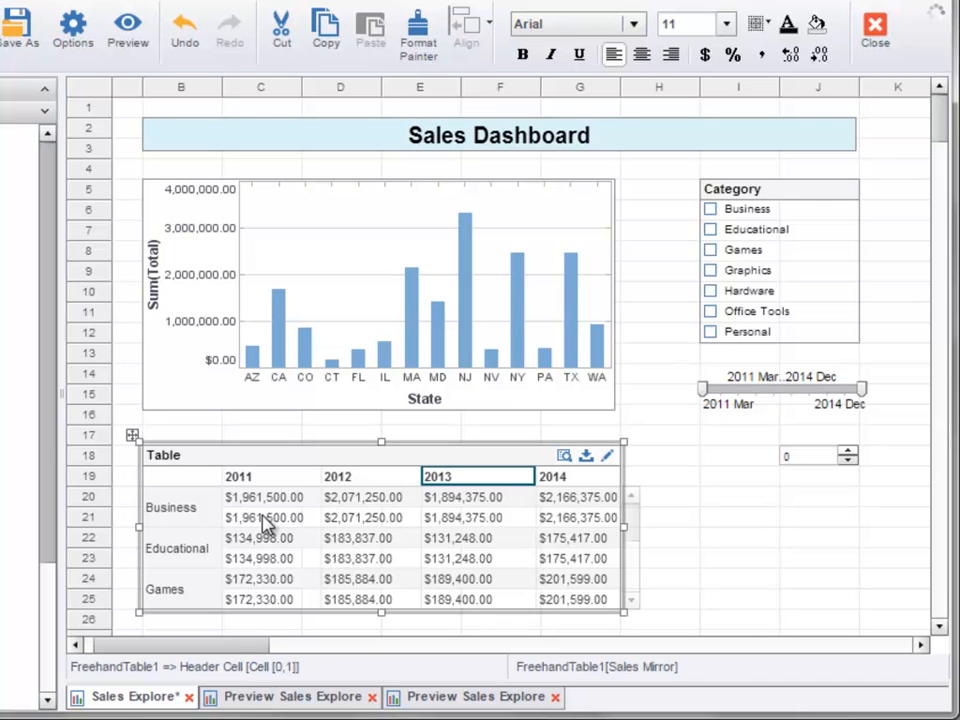
Step: Reopen the freehand table for editing and insert a column before the Total summary cell
click(609, 458)
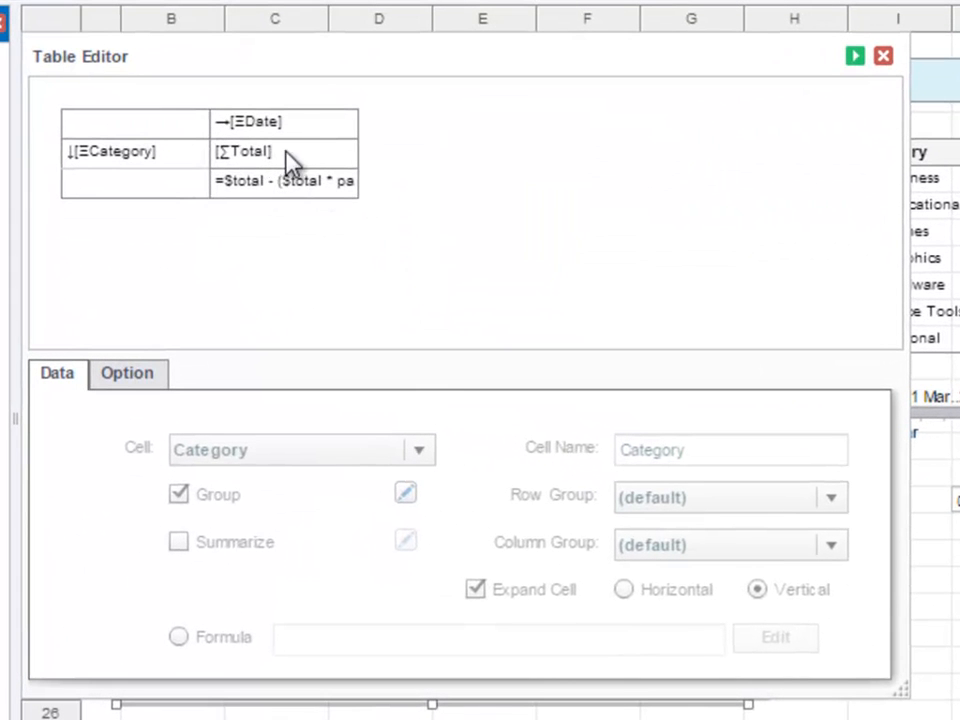
right_click(246, 166)
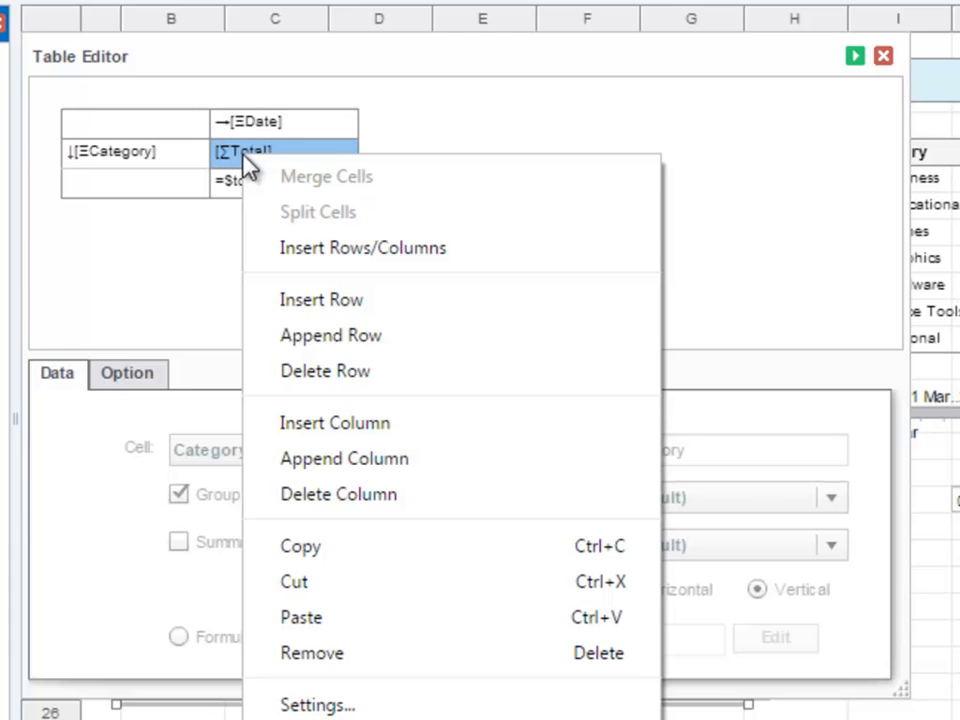
click(414, 428)
Step: Label the new column's cells Total and Discount Total beside the matching rows, and apply the table changes
click(308, 168)
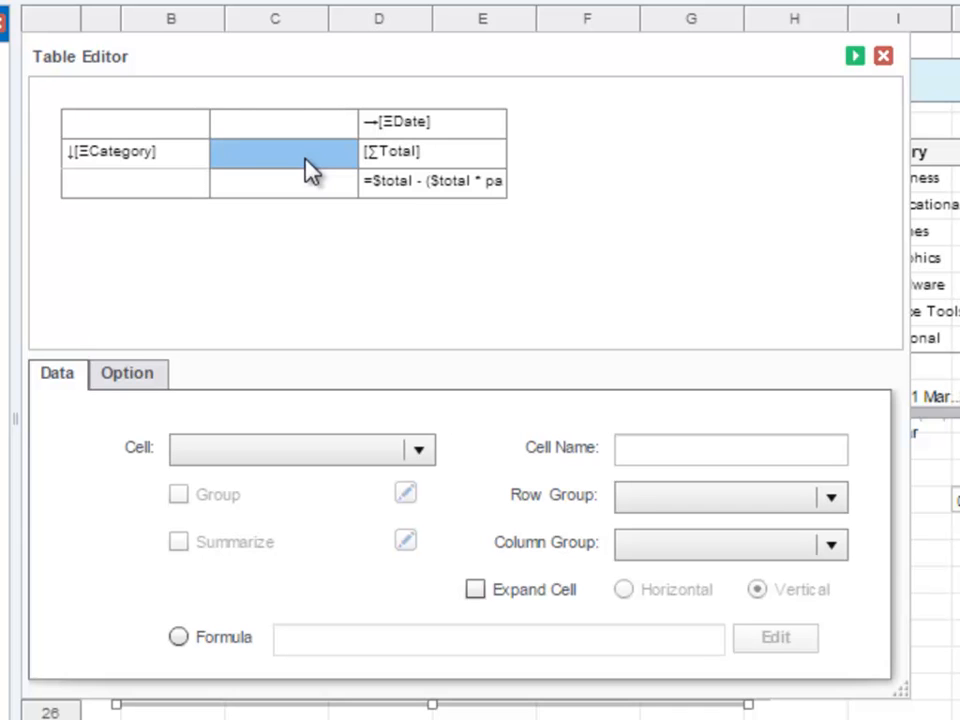
text(Total)
key(Return)
double_click(275, 184)
text(Discount Total)
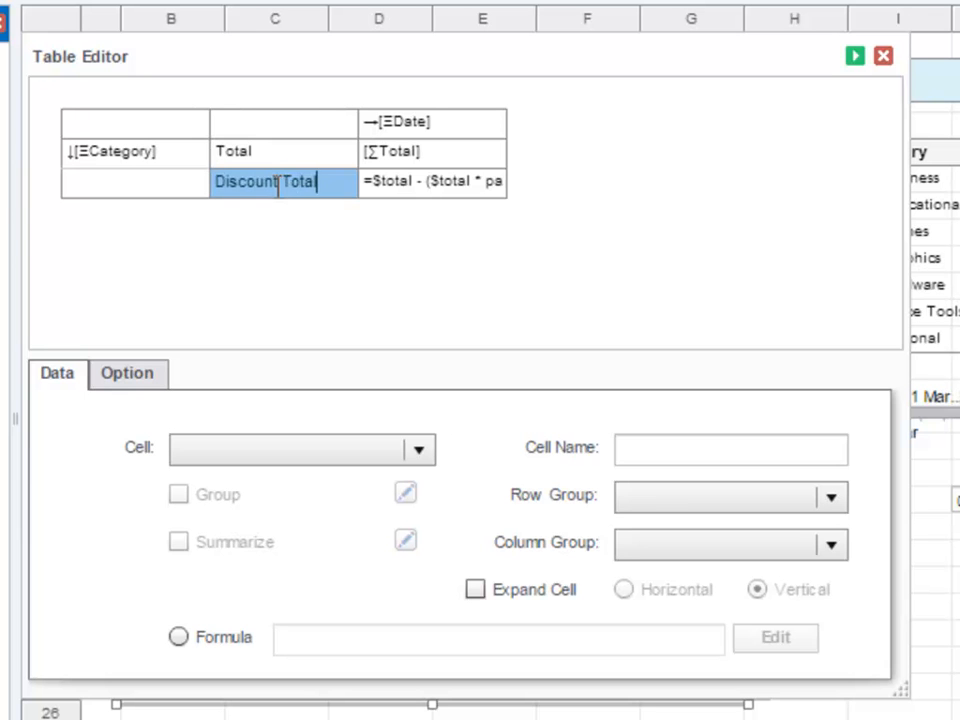
click(856, 58)
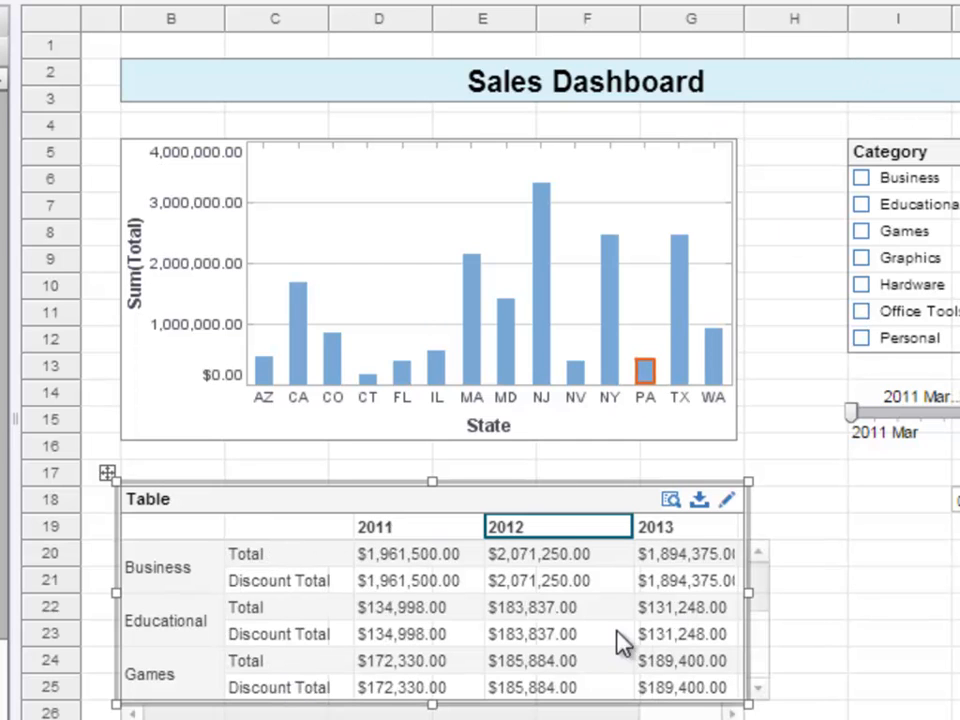
Step: Extend the table to the end of grid column H, narrow its 2012 column and widen its 2013 column
drag(752, 596, 851, 606)
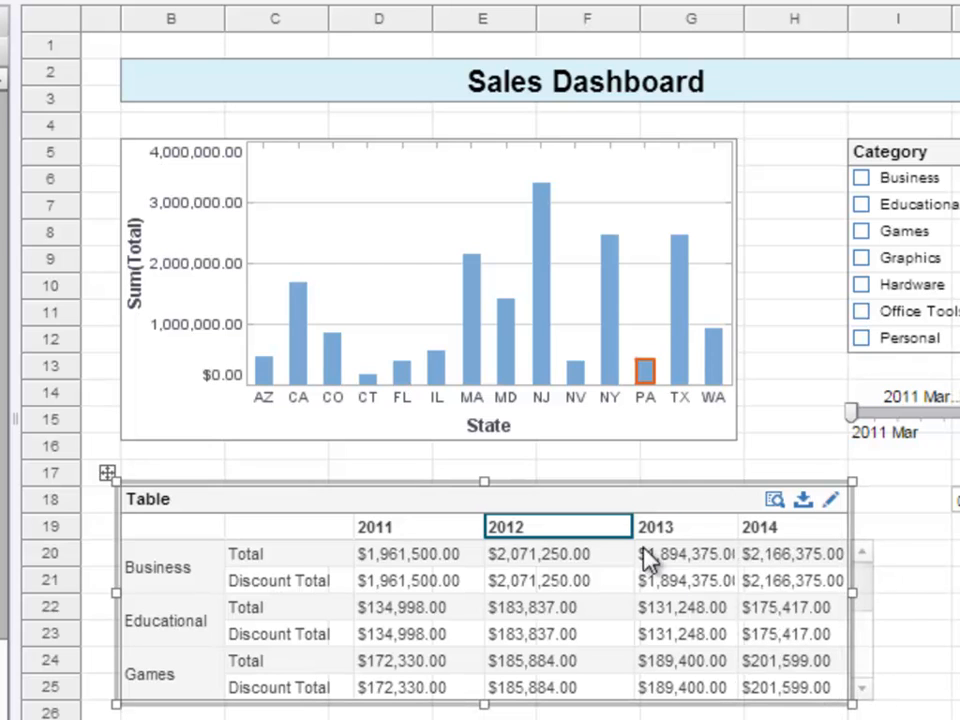
drag(630, 527, 604, 527)
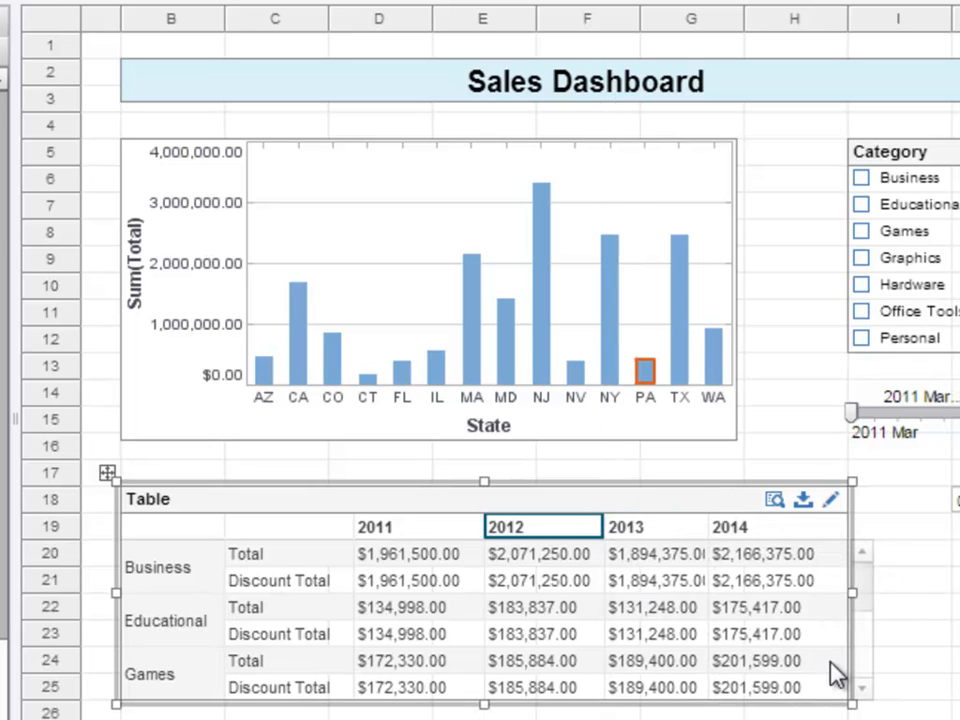
drag(709, 527, 732, 527)
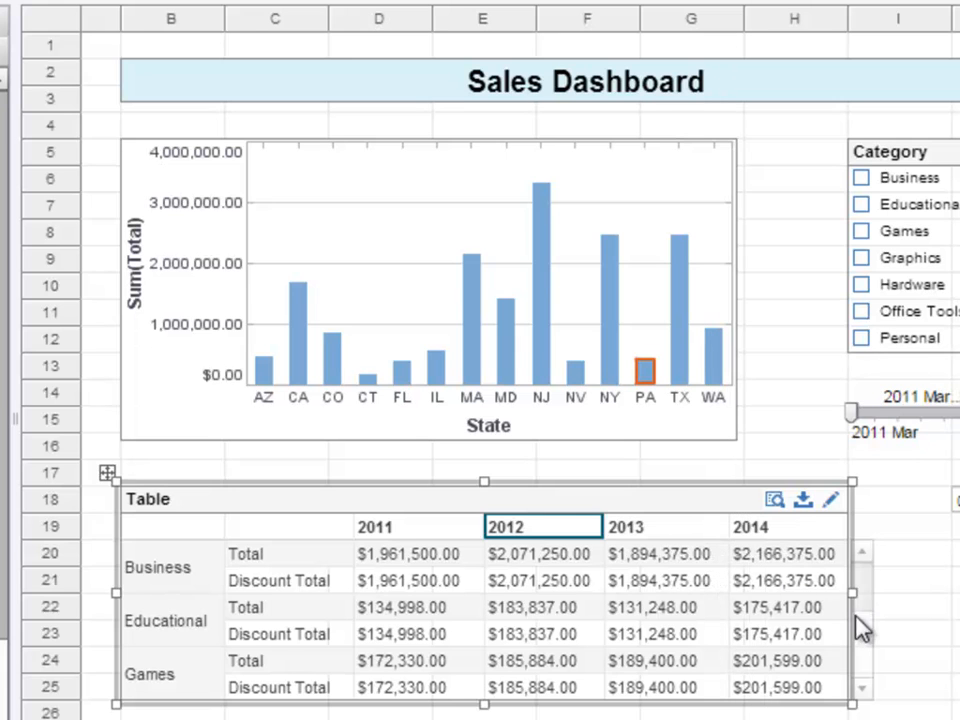